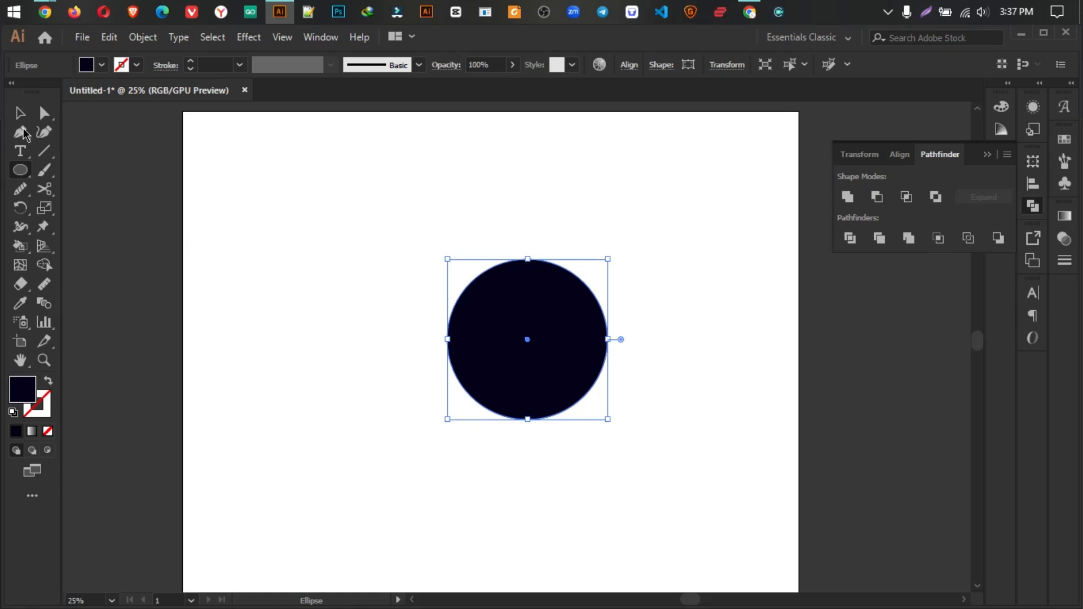
# Step: Duplicate the dark circle in place and scale the copy down slightly about its centre
pyautogui.click(20, 113)
pyautogui.click(410, 389)
pyautogui.click(578, 343)
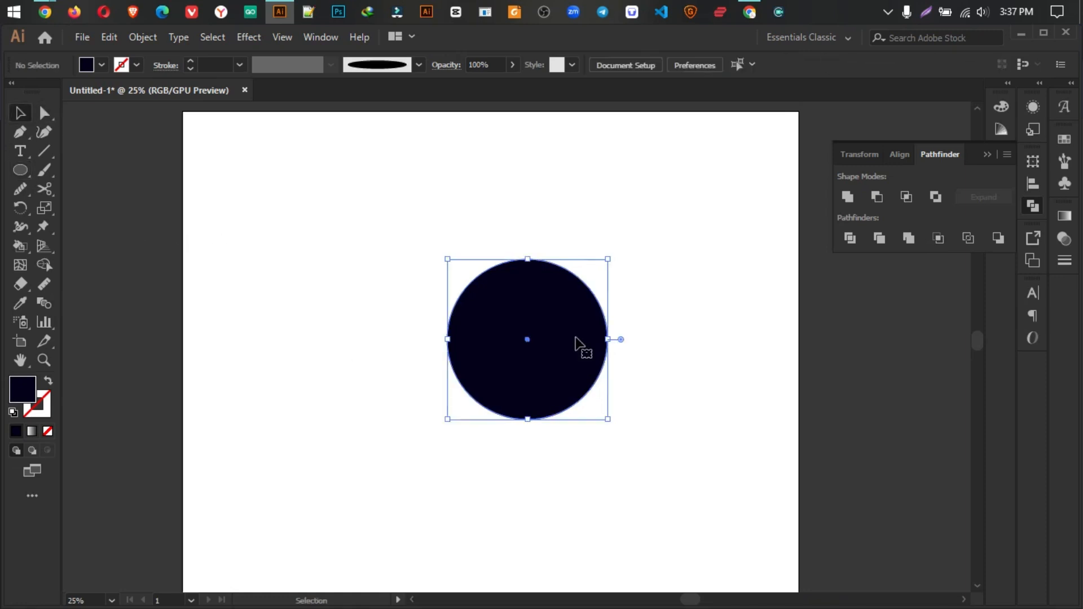
pyautogui.press('a')
pyautogui.press('v')
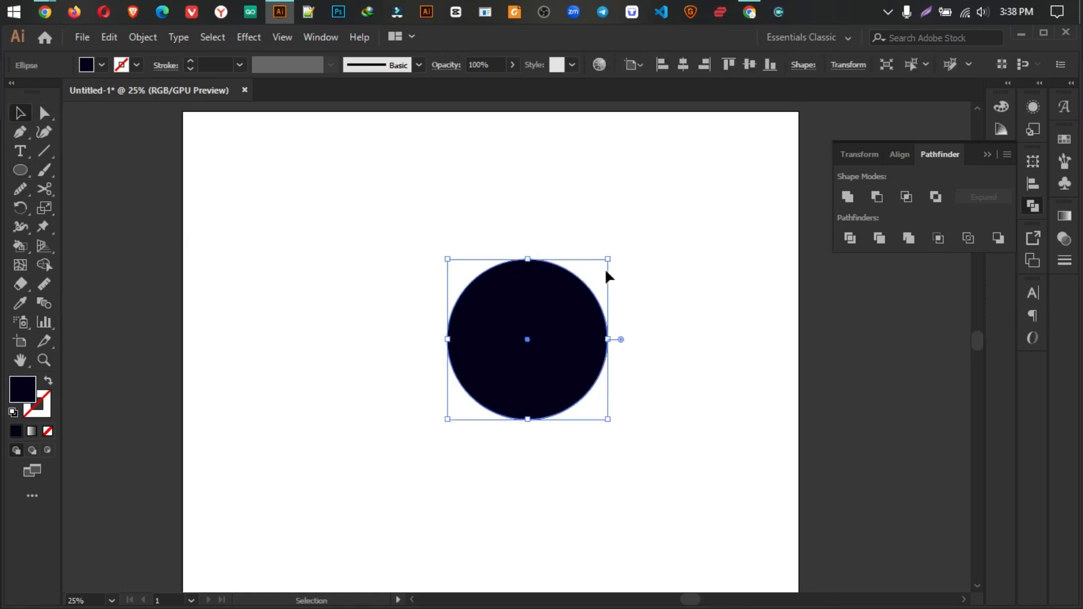
pyautogui.moveTo(607, 259); pyautogui.dragTo(597, 271)
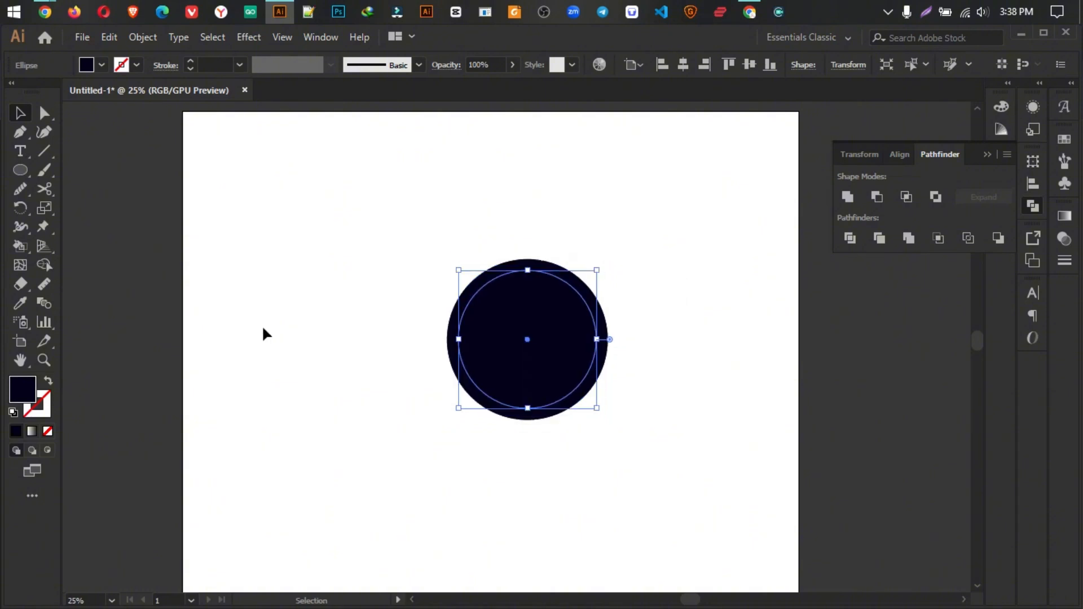
# Step: Fill the inner circle with the white sampled from the artboard and shrink it slightly more about its centre
pyautogui.click(21, 303)
pyautogui.click(271, 271)
pyautogui.press('v')
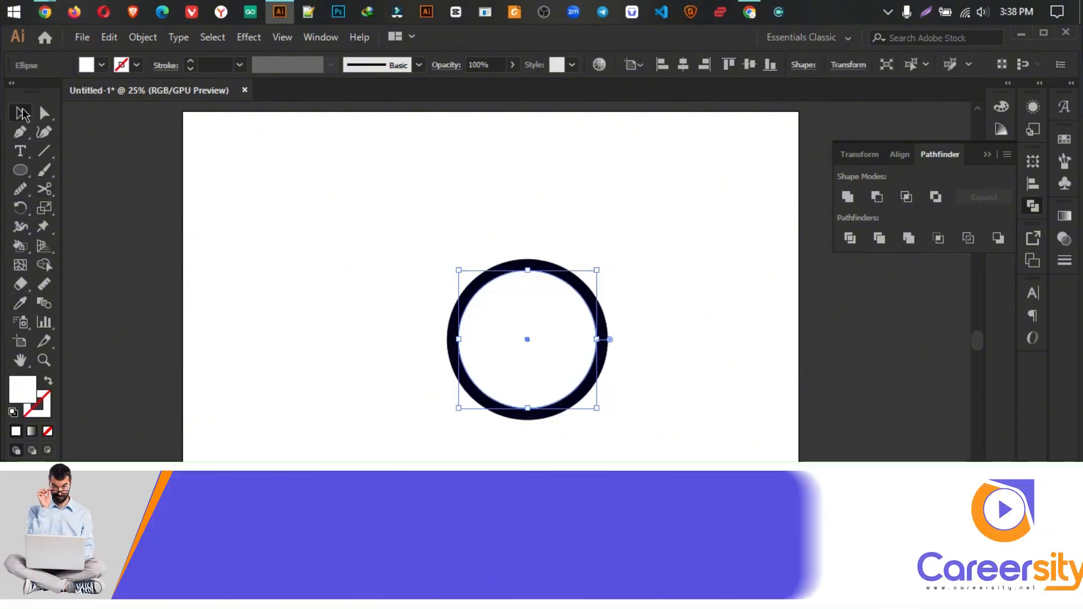
pyautogui.scroll(3, 499, 248)
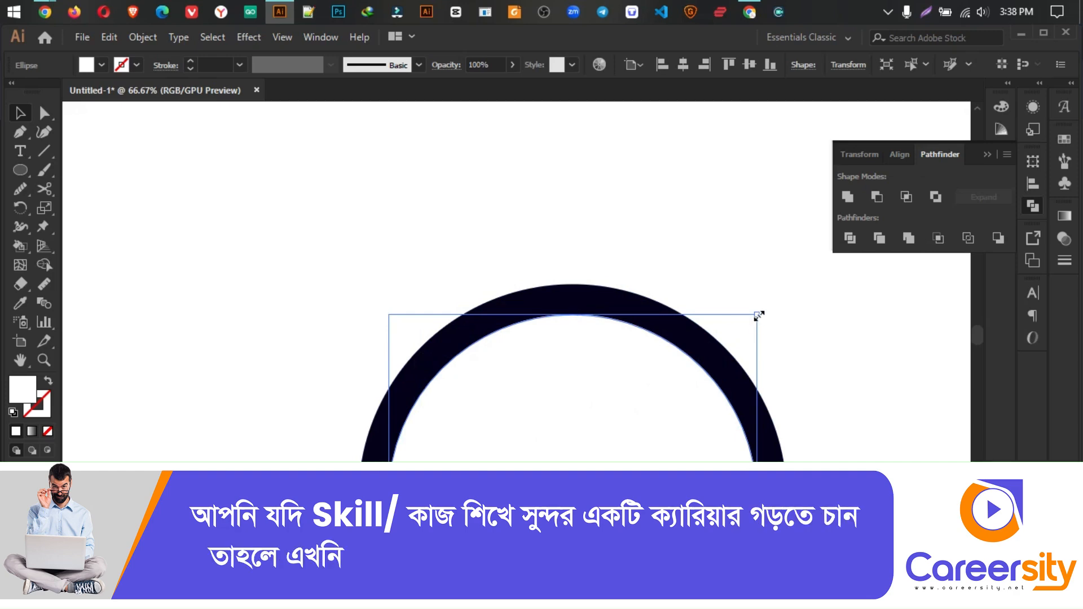
pyautogui.moveTo(759, 315); pyautogui.dragTo(747, 329)
pyautogui.scroll(-3, 699, 327)
# Step: Duplicate the white circle in place, scaled down about its centre and filled with the dark navy sampled from the outer circle
pyautogui.press('a')
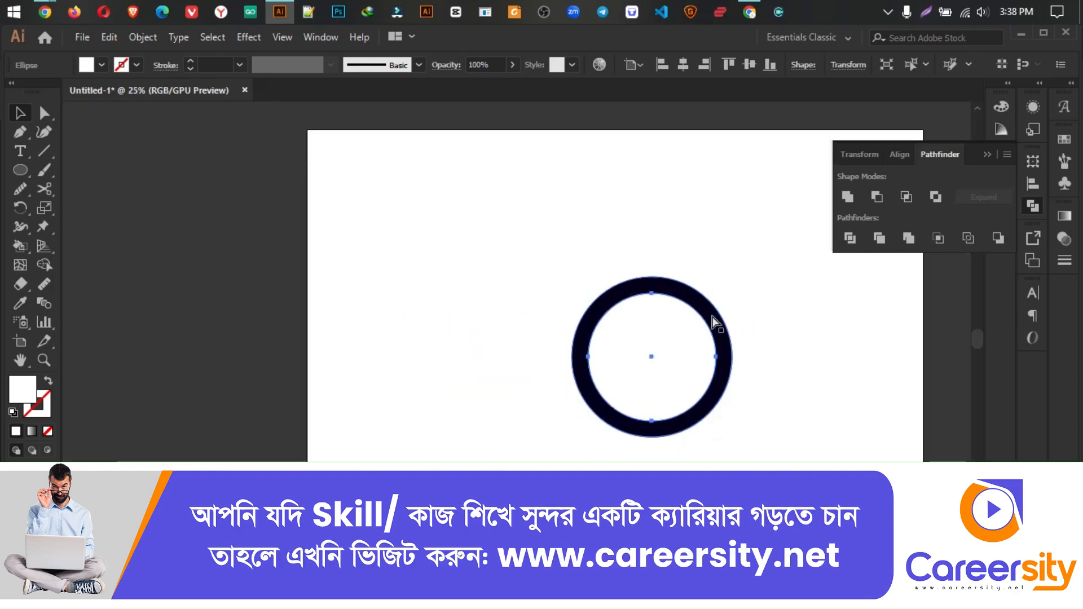
pyautogui.press('v')
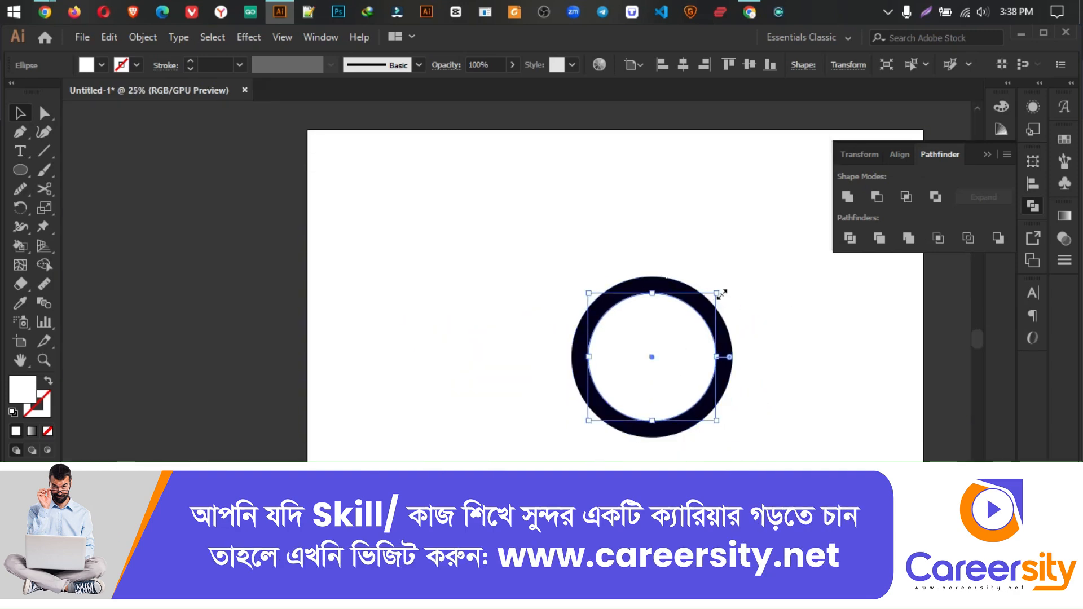
pyautogui.moveTo(721, 293); pyautogui.dragTo(705, 306)
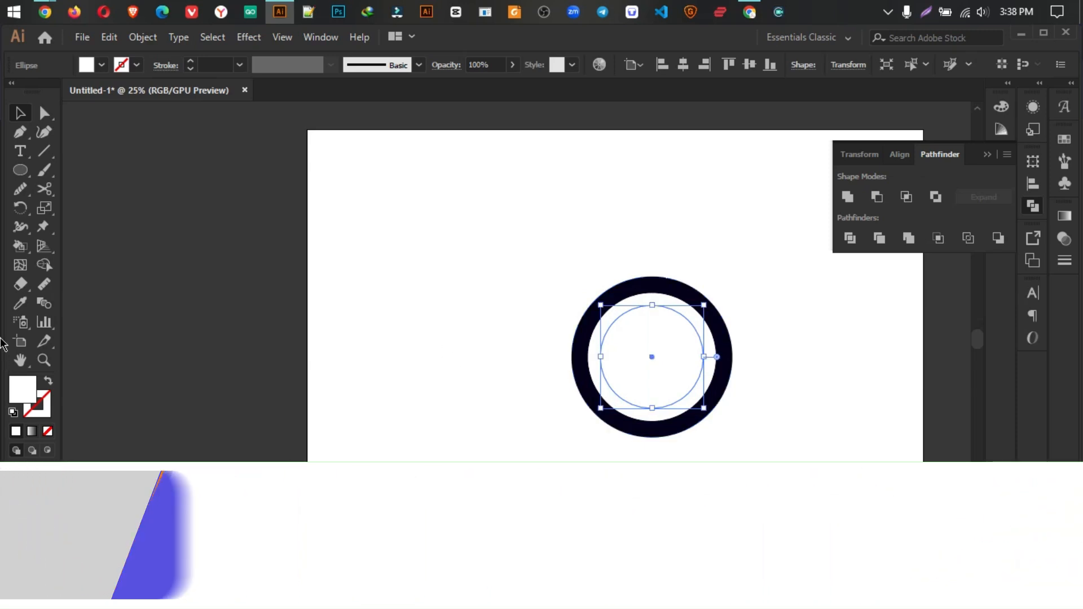
pyautogui.click(22, 305)
pyautogui.click(612, 290)
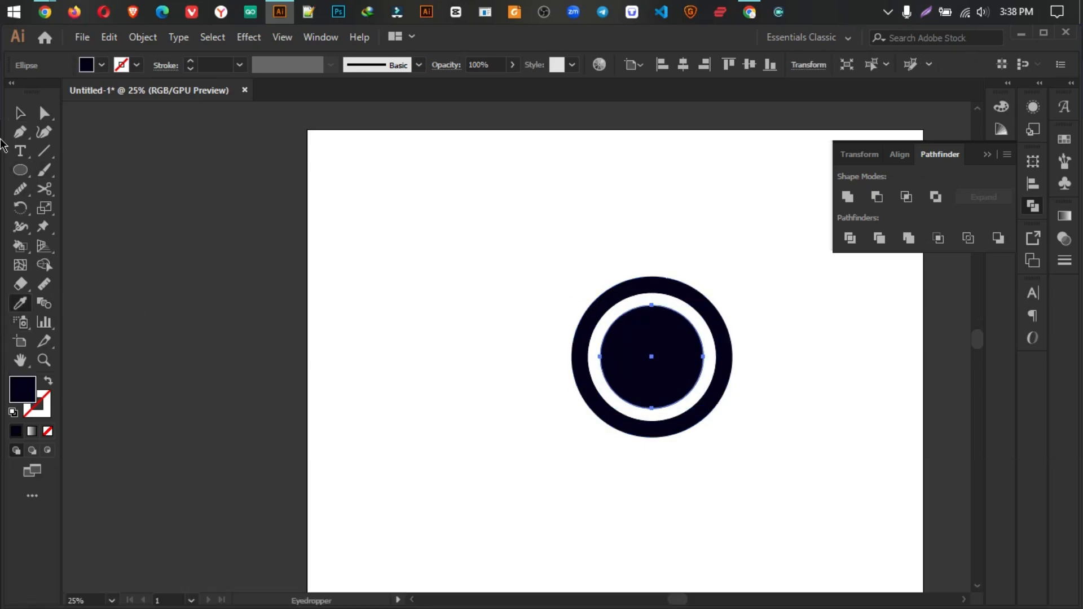
pyautogui.press('v')
pyautogui.click(638, 225)
# Step: Cut the white band between the outer ring and inner disc out of the three selected circles using Shape Builder
pyautogui.keyDown('alt'); pyautogui.scroll(1, 633, 399); pyautogui.keyUp('alt')
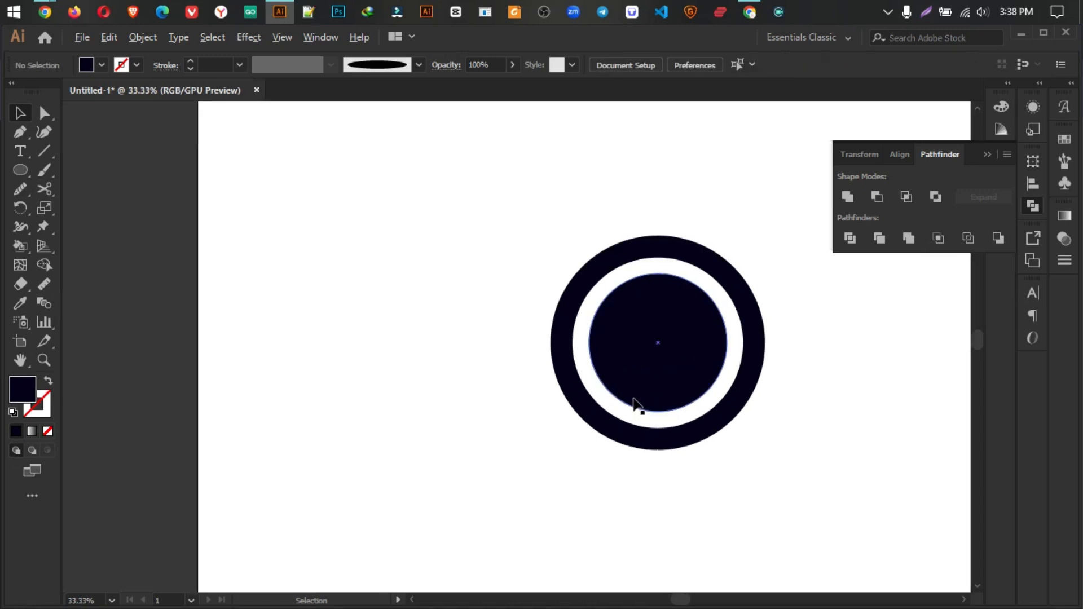
pyautogui.scroll(1, 633, 399)
pyautogui.keyDown('alt'); pyautogui.scroll(1, 796, 396); pyautogui.keyUp('alt')
pyautogui.moveTo(815, 397); pyautogui.dragTo(750, 404)
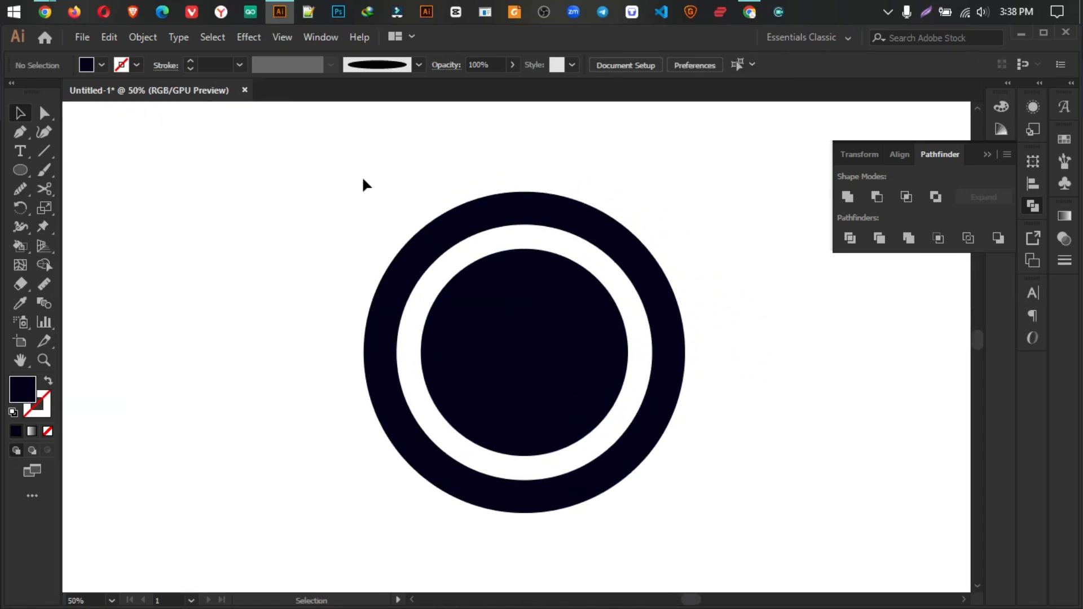
pyautogui.moveTo(363, 179); pyautogui.dragTo(502, 327)
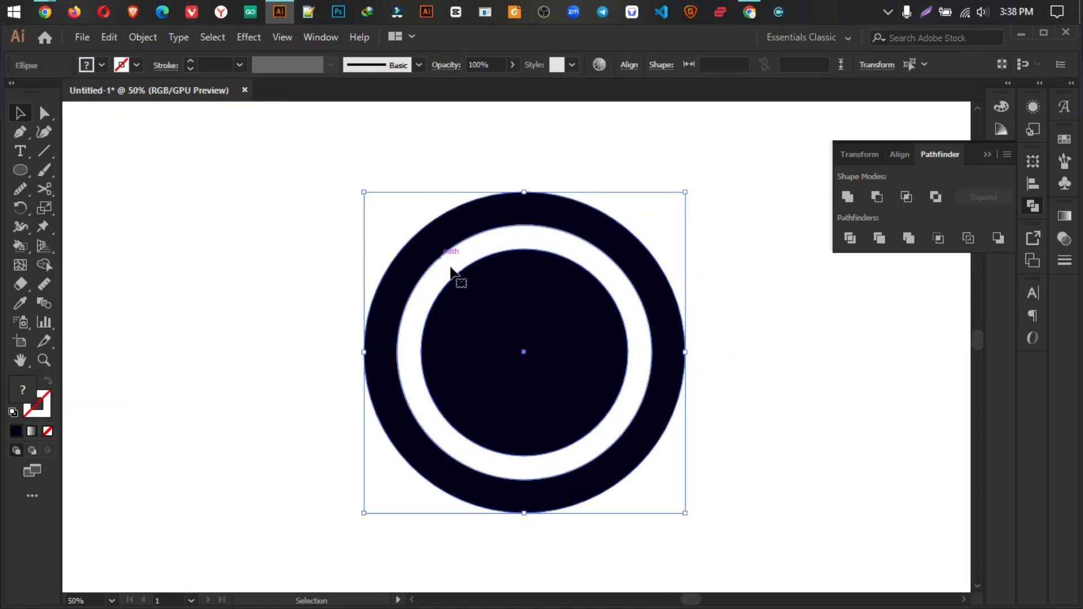
pyautogui.click(44, 267)
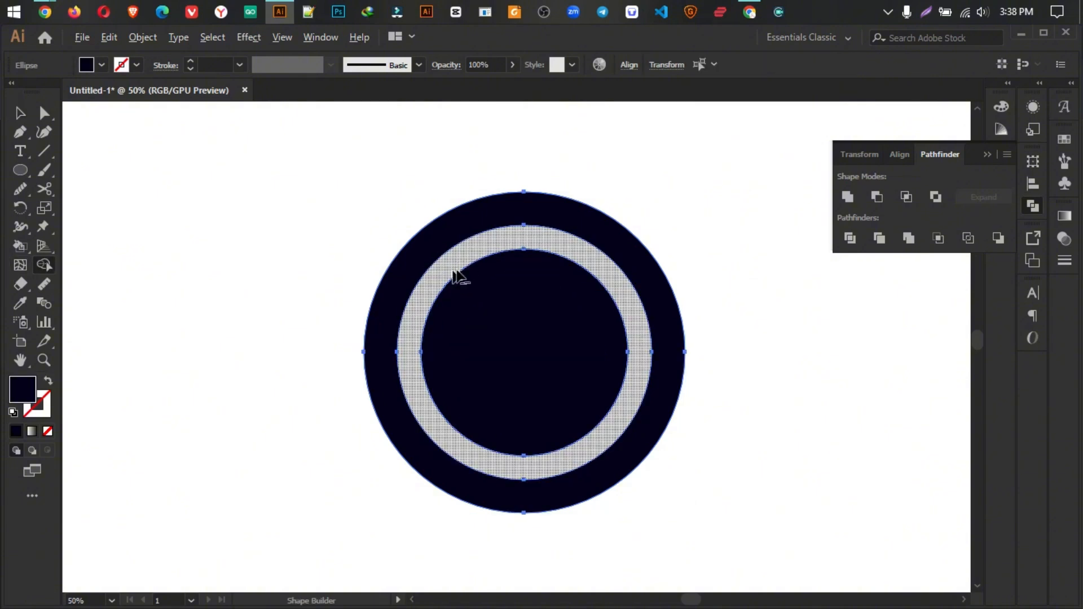
pyautogui.click(455, 270)
pyautogui.click(21, 116)
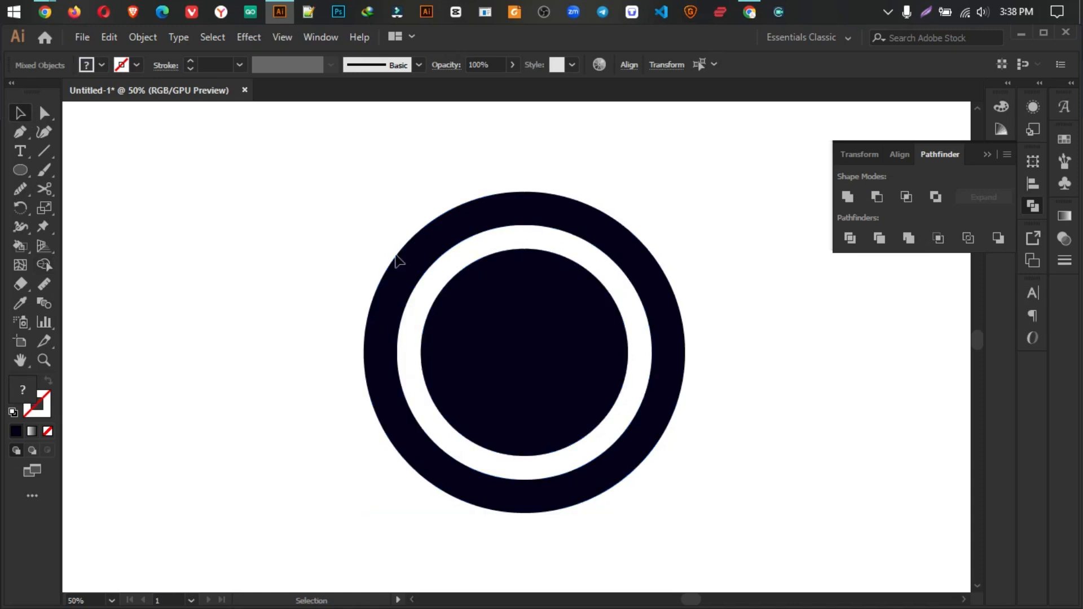
# Step: Move the ring and disc off the artboard to check the gap's transparency, and return them to the artboard
pyautogui.scroll(-2, 472, 256)
pyautogui.scroll(-1, 494, 248)
pyautogui.hotkey('ctrl', 'a')
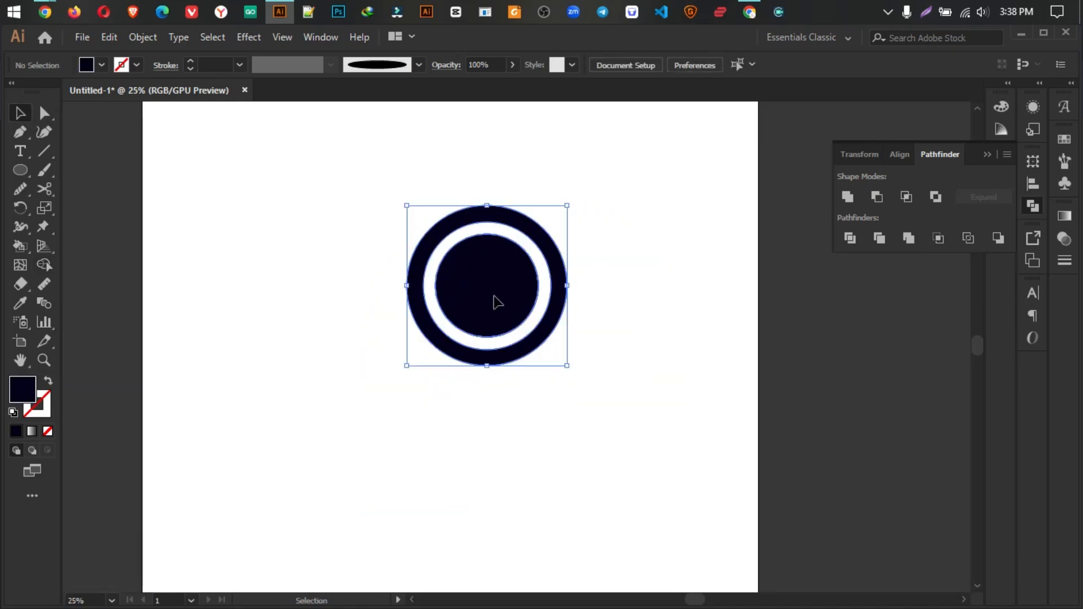
pyautogui.moveTo(490, 291); pyautogui.dragTo(871, 364)
pyautogui.click(858, 527)
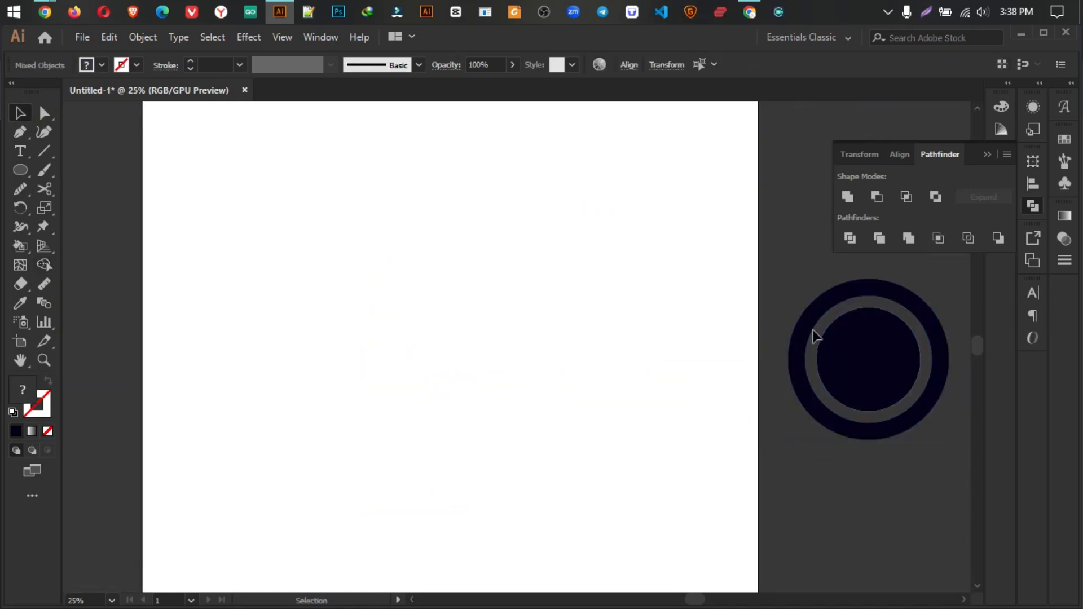
pyautogui.moveTo(809, 284); pyautogui.dragTo(905, 388)
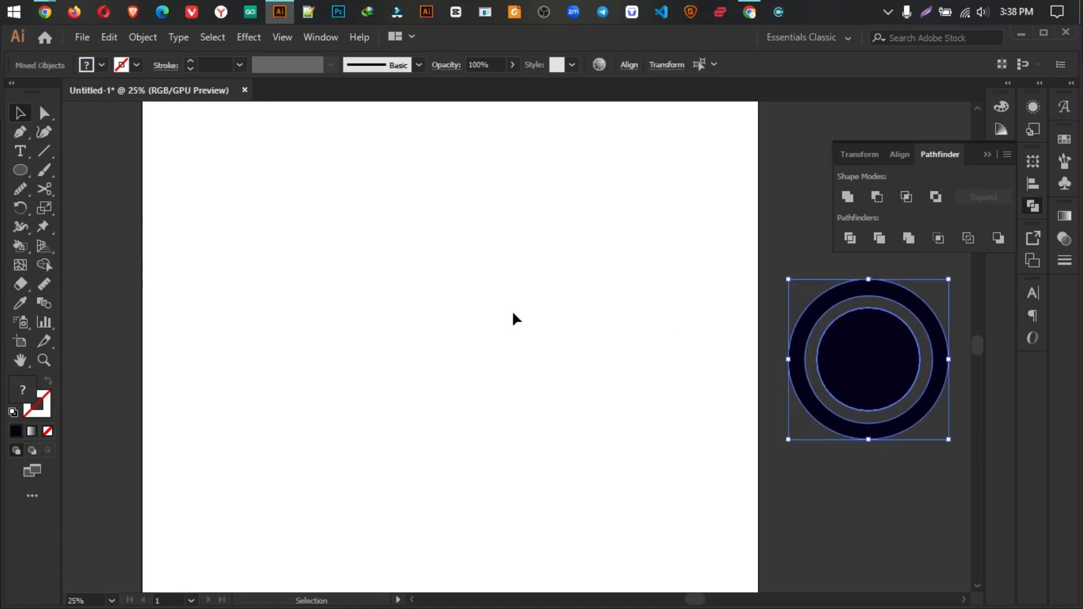
pyautogui.moveTo(874, 355); pyautogui.dragTo(453, 299)
pyautogui.click(634, 311)
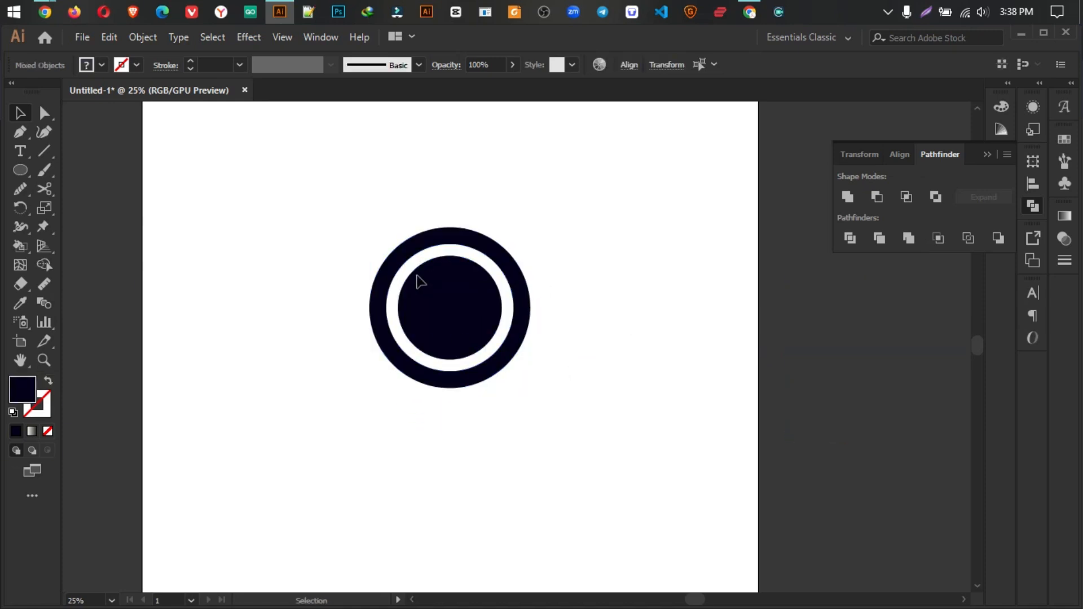
# Step: Draw a small dark circle on the empty artboard area above and to the left of the ring
pyautogui.scroll(1, 451, 285)
pyautogui.scroll(-1, 621, 297)
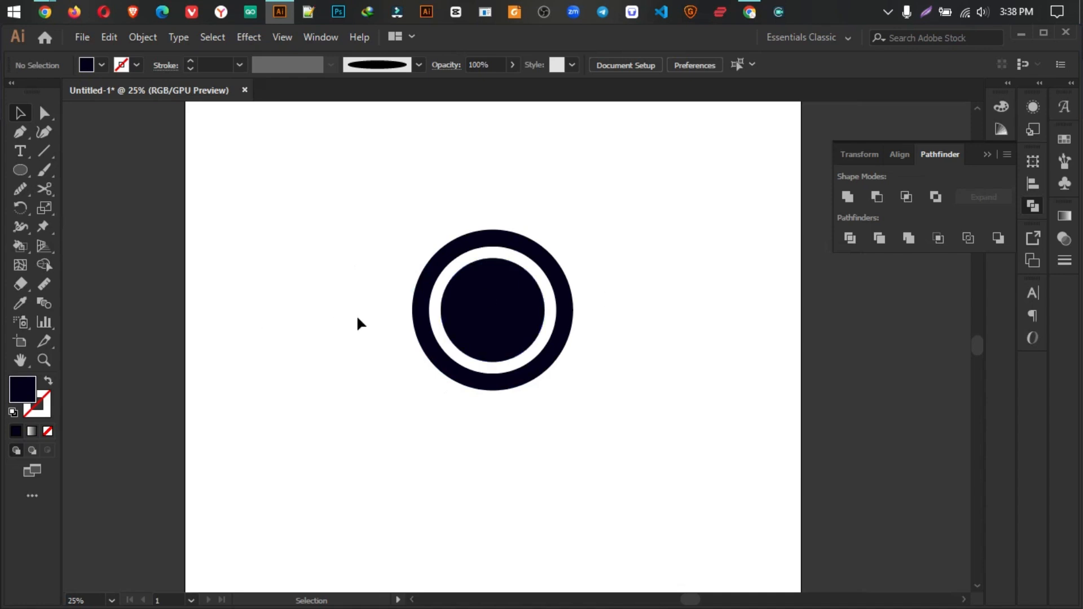
pyautogui.moveTo(658, 335); pyautogui.dragTo(679, 380)
pyautogui.scroll(2, 574, 330)
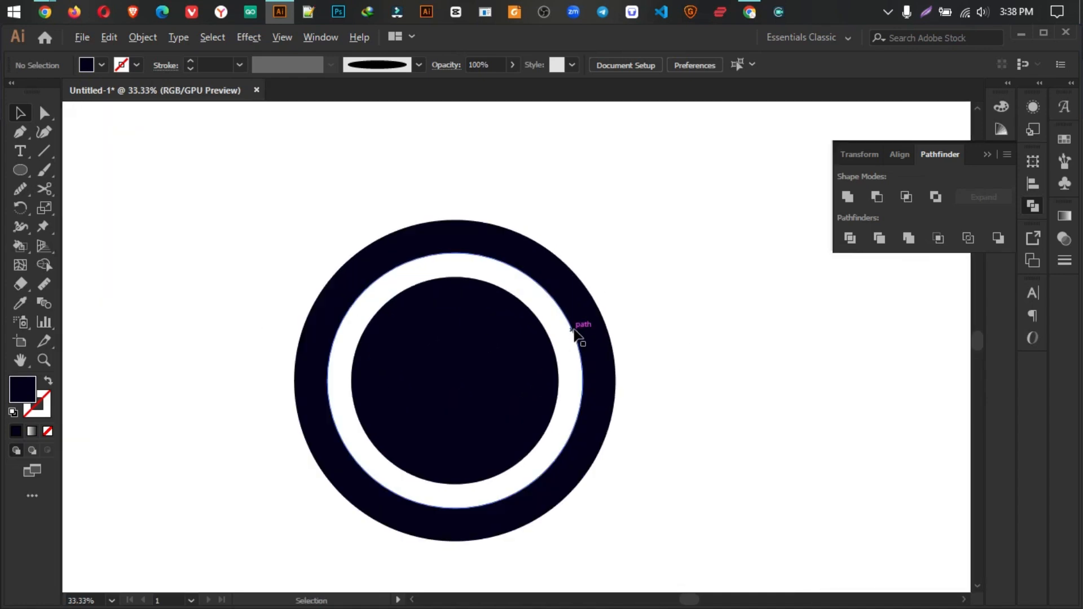
pyautogui.scroll(2, 610, 338)
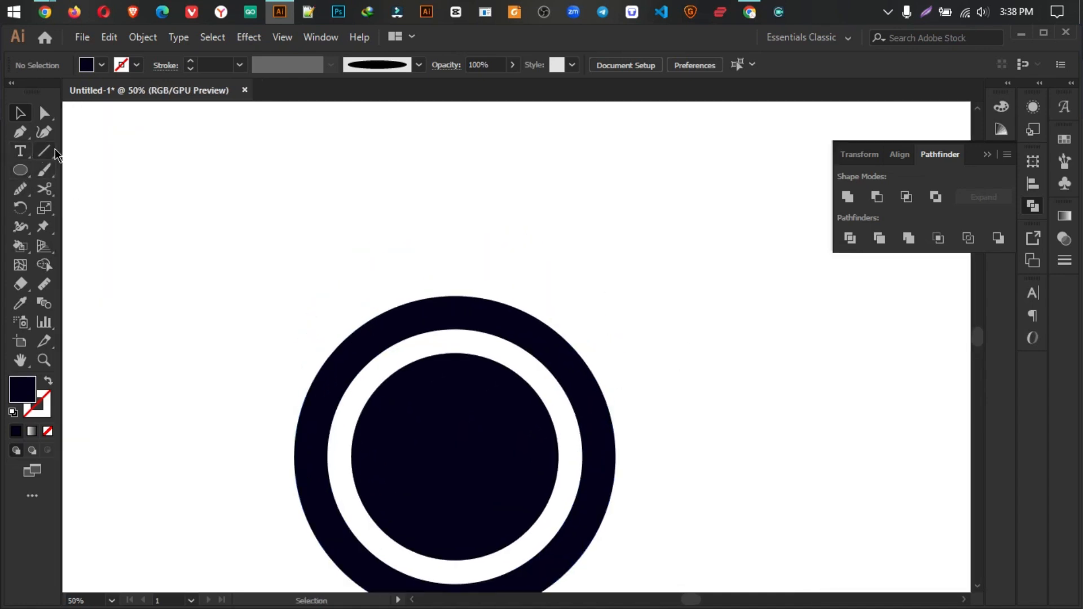
pyautogui.click(21, 170)
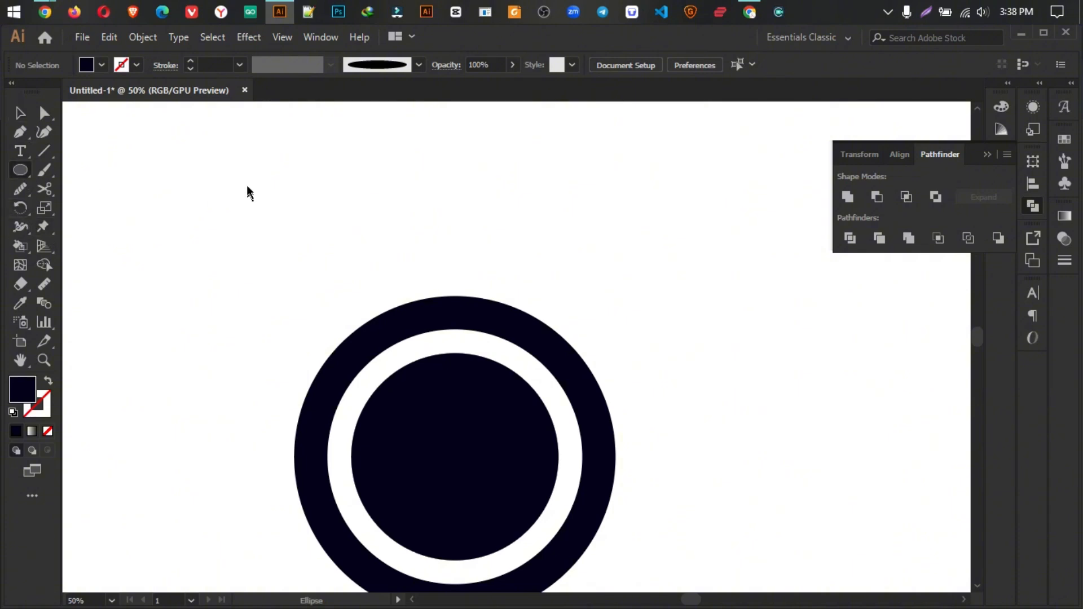
pyautogui.scroll(2, 226, 186)
pyautogui.moveTo(208, 177); pyautogui.dragTo(294, 263)
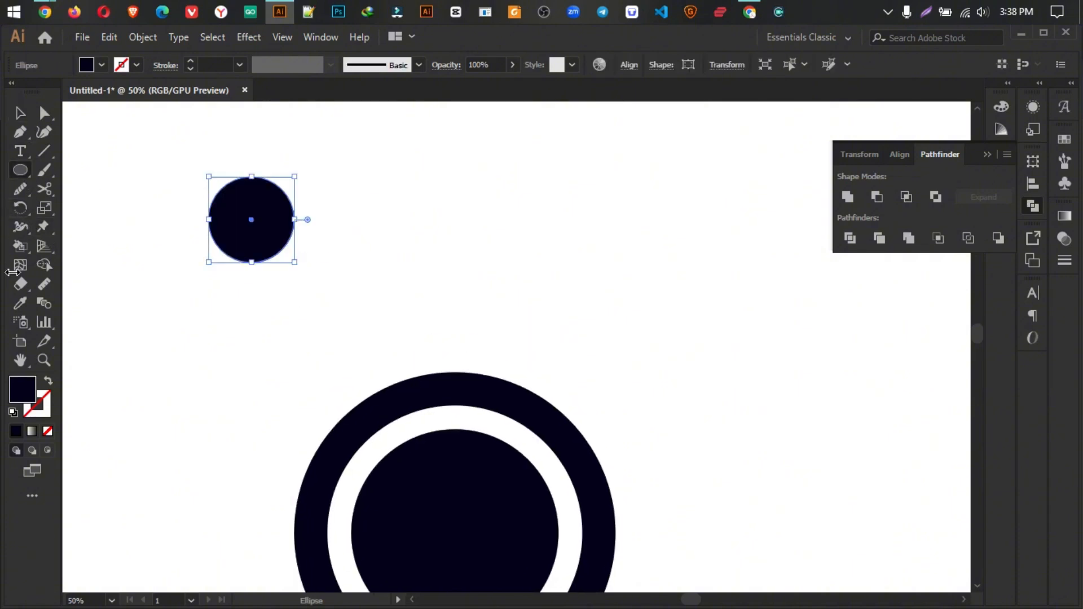
pyautogui.click(20, 284)
pyautogui.moveTo(346, 215); pyautogui.dragTo(181, 256)
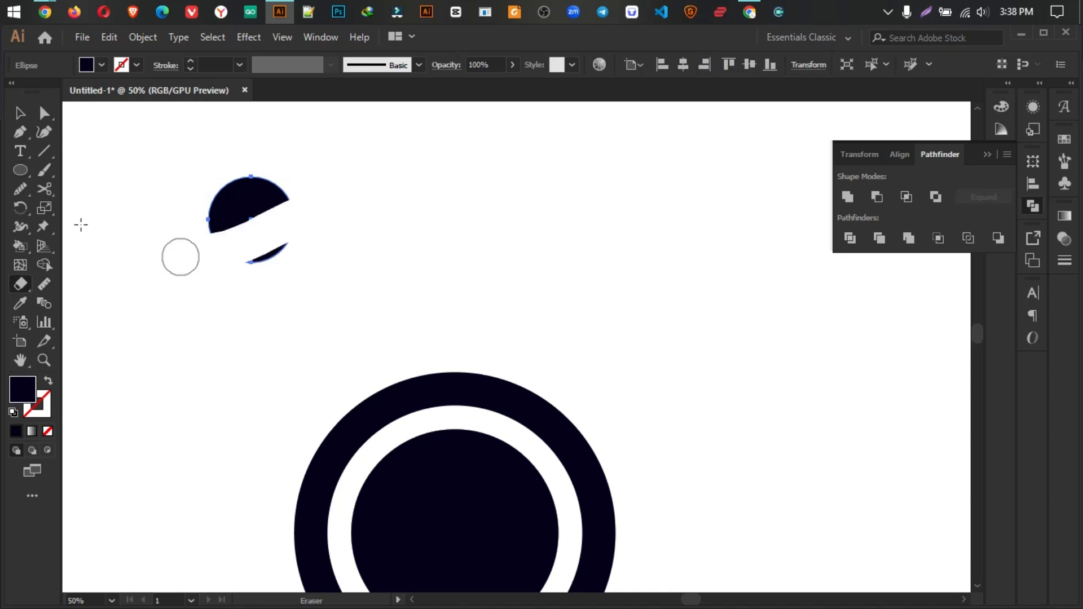
pyautogui.hotkey('ctrl', 'z')
pyautogui.hotkey('ctrl', 'z')
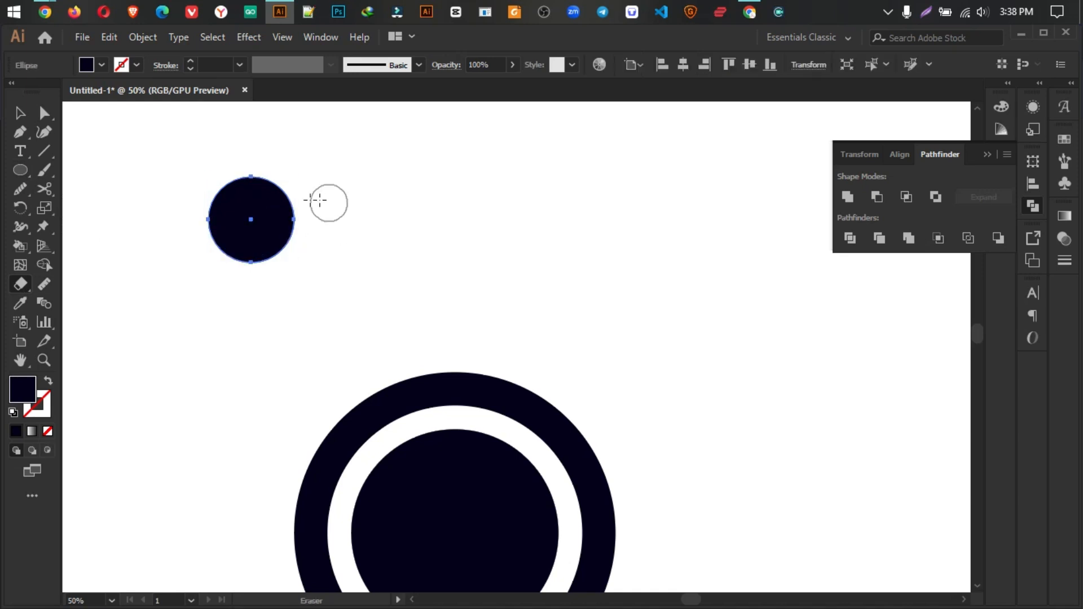
pyautogui.moveTo(318, 199)
pyautogui.mouseDown()
pyautogui.moveTo(247, 212)
pyautogui.moveTo(194, 215)
pyautogui.mouseUp()
pyautogui.hotkey('ctrl', 'z')
# Step: Erase a diagonal S-shaped band through the small circle with a smaller eraser, splitting it into two leaf-shaped pieces
pyautogui.click(18, 286)
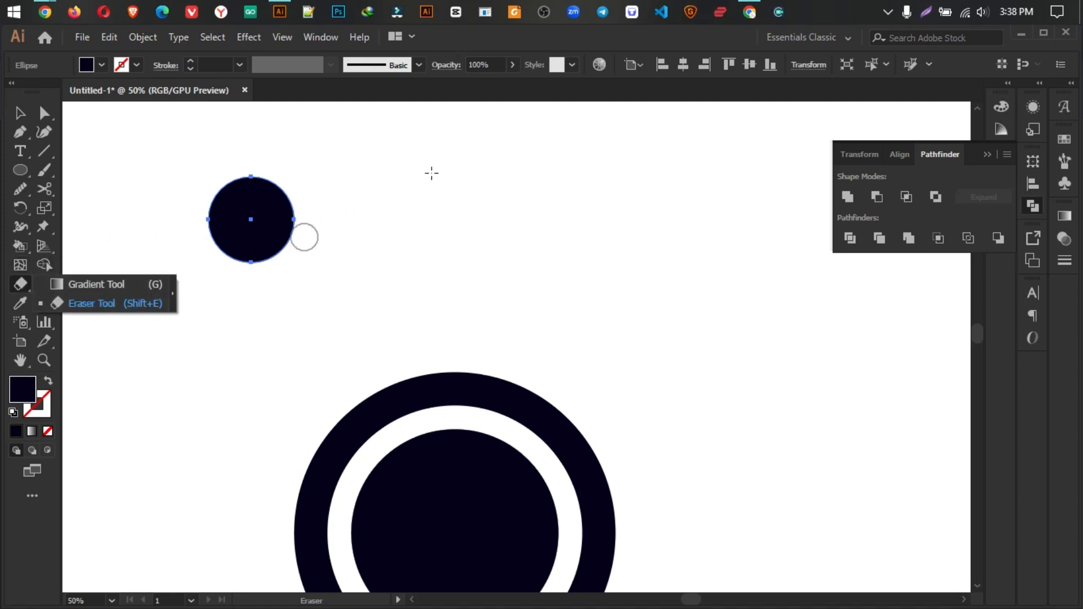
pyautogui.moveTo(346, 212)
pyautogui.mouseDown()
pyautogui.moveTo(311, 201)
pyautogui.moveTo(207, 239)
pyautogui.moveTo(181, 222)
pyautogui.mouseUp()
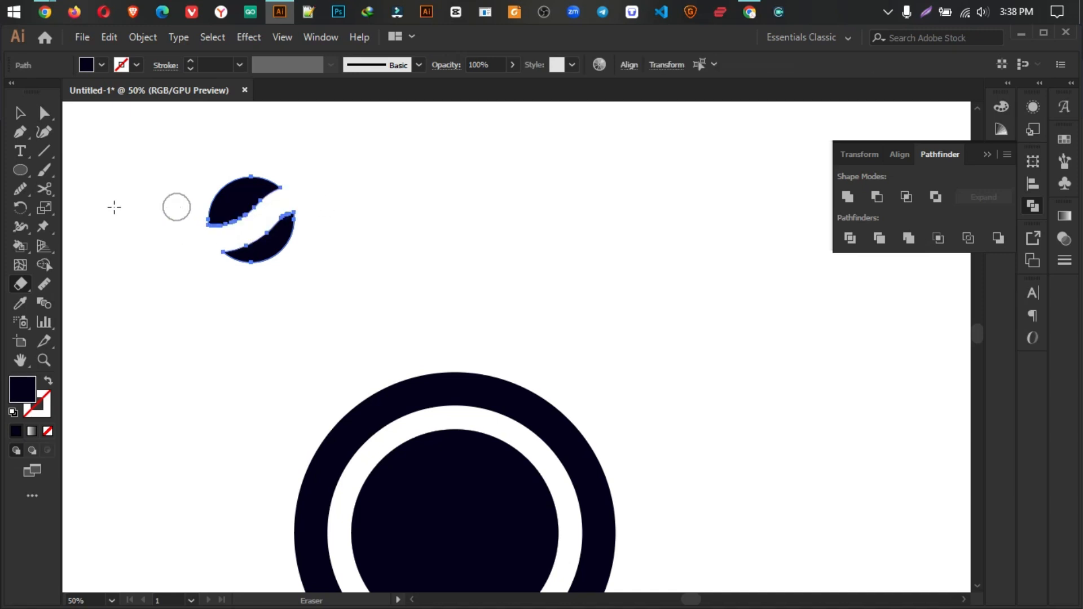
pyautogui.click(20, 113)
pyautogui.click(454, 192)
pyautogui.click(241, 203)
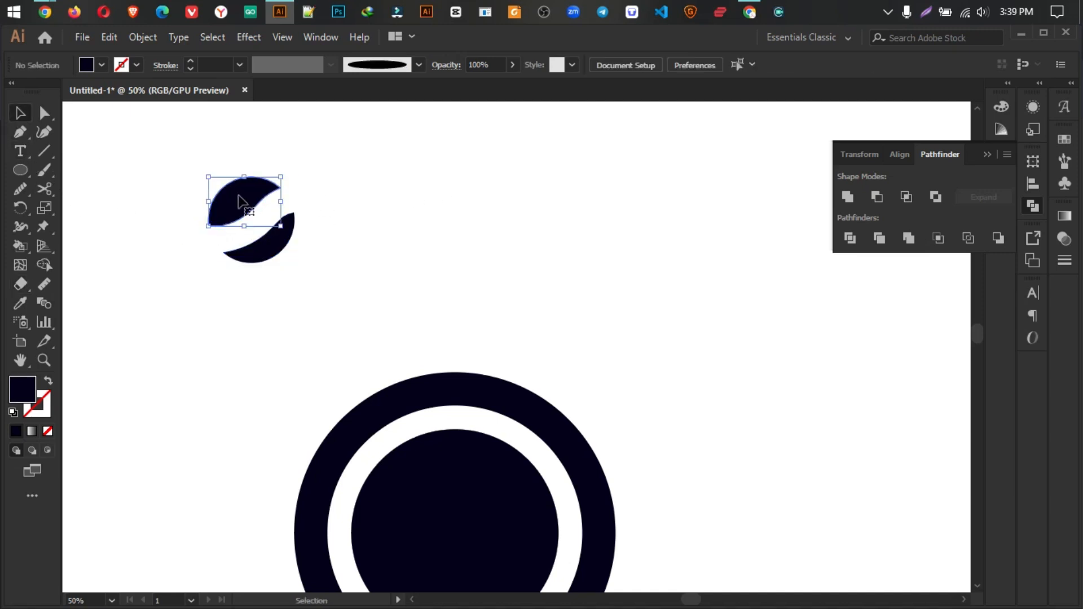
pyautogui.click(357, 208)
# Step: Move the lower leaf-shaped piece to the top of the ring and rotate it into a pointed, upward-curving spike
pyautogui.moveTo(274, 248)
pyautogui.mouseDown()
pyautogui.moveTo(457, 361)
pyautogui.moveTo(466, 379)
pyautogui.mouseUp()
pyautogui.moveTo(491, 337)
pyautogui.mouseDown()
pyautogui.moveTo(503, 370)
pyautogui.moveTo(485, 422)
pyautogui.mouseUp()
pyautogui.click(602, 369)
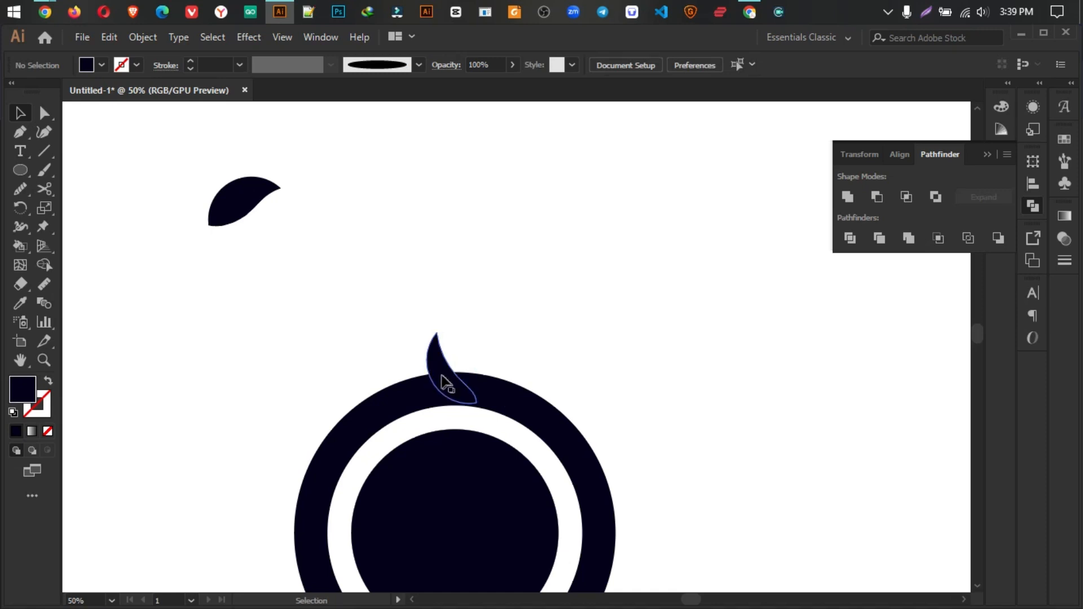
pyautogui.click(440, 375)
pyautogui.moveTo(477, 368); pyautogui.dragTo(459, 294)
pyautogui.click(580, 352)
# Step: Erase the spike's lower end to a flat base and set it overlapping the top edge of the ring
pyautogui.click(444, 378)
pyautogui.click(21, 285)
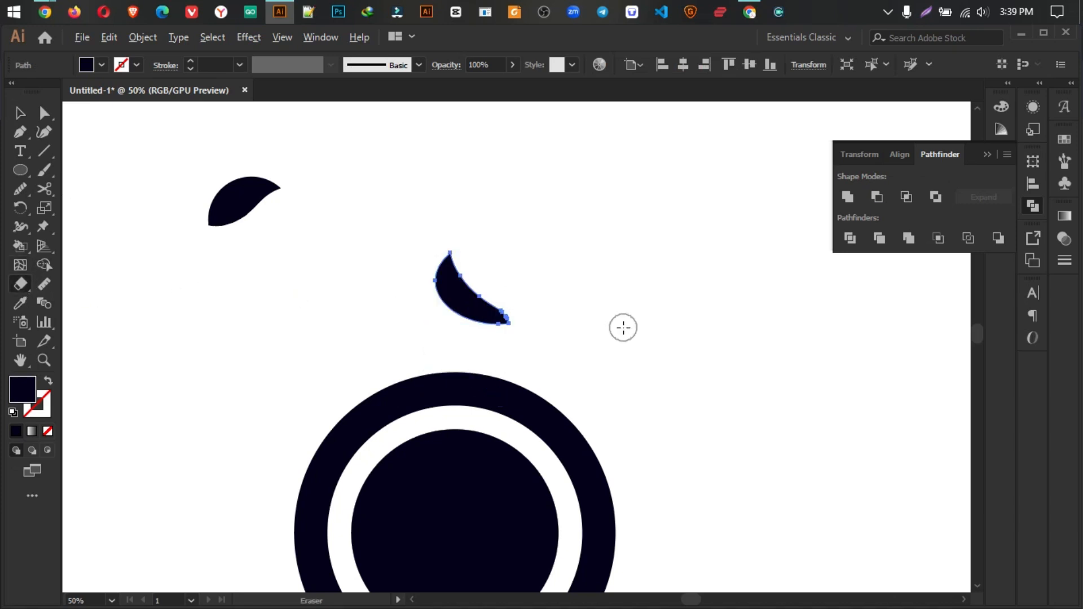
pyautogui.moveTo(623, 330)
pyautogui.mouseDown()
pyautogui.moveTo(357, 322)
pyautogui.moveTo(339, 300)
pyautogui.mouseUp()
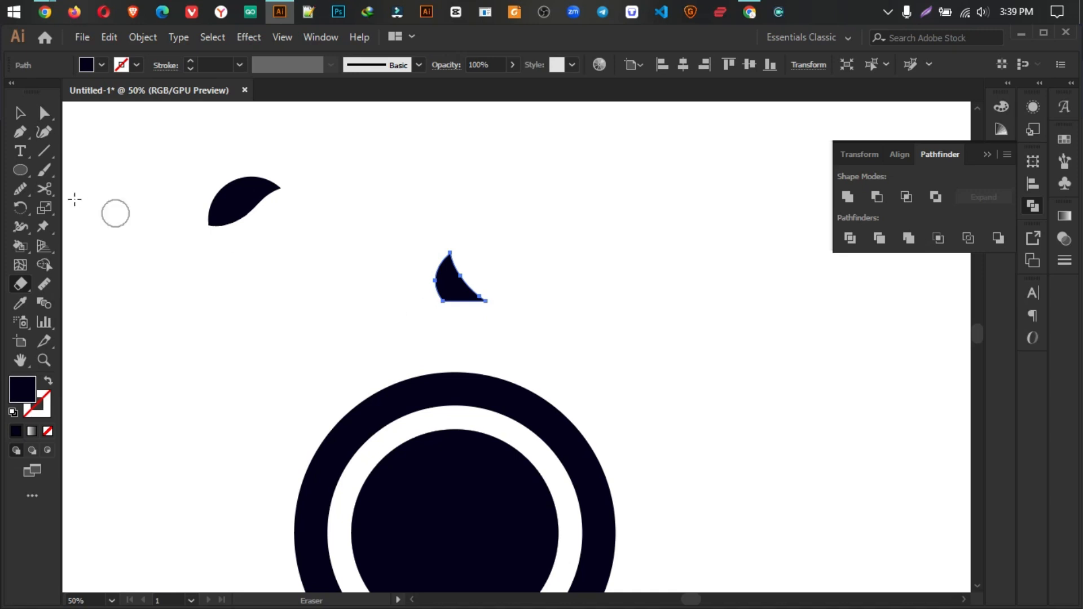
pyautogui.click(20, 113)
pyautogui.moveTo(455, 285); pyautogui.dragTo(451, 372)
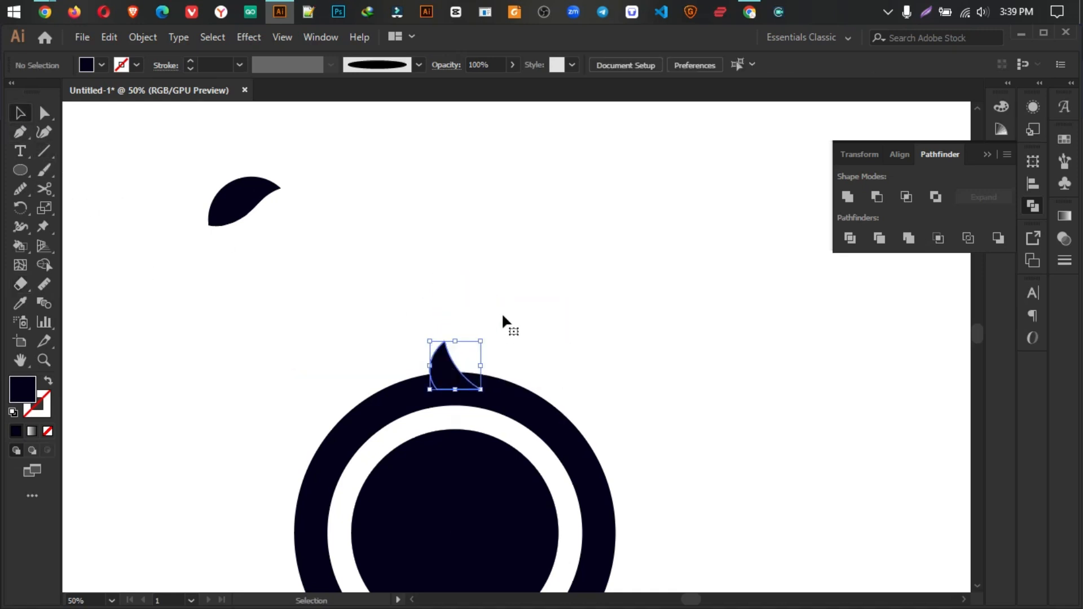
# Step: Select the spike, ring and disc together and align their horizontal centres
pyautogui.scroll(-3, 502, 315)
pyautogui.keyDown('shift'); pyautogui.click(460, 347); pyautogui.keyUp('shift')
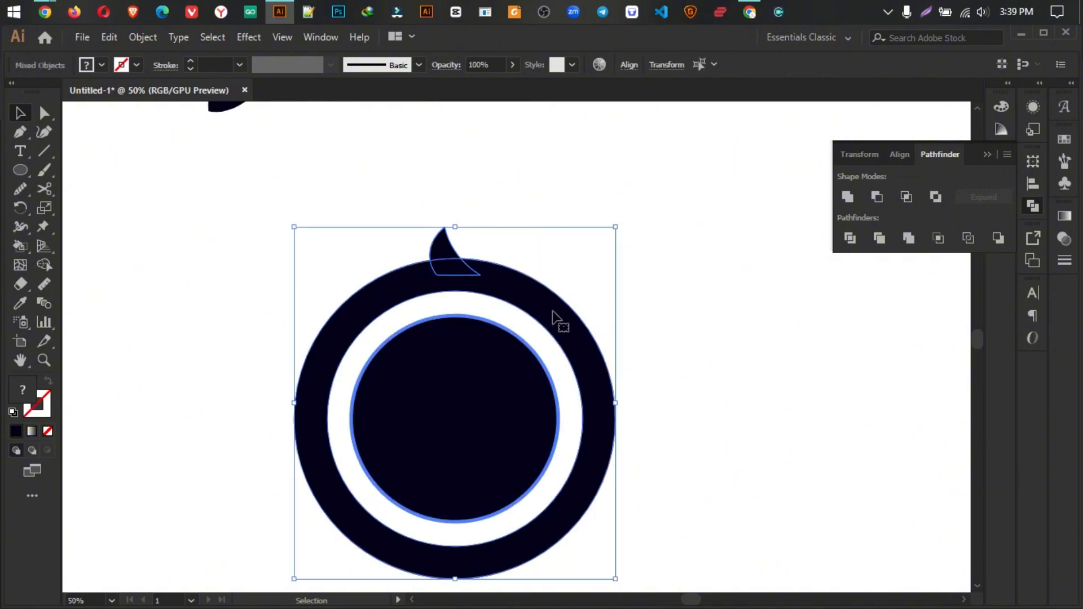
pyautogui.click(629, 65)
pyautogui.click(497, 109)
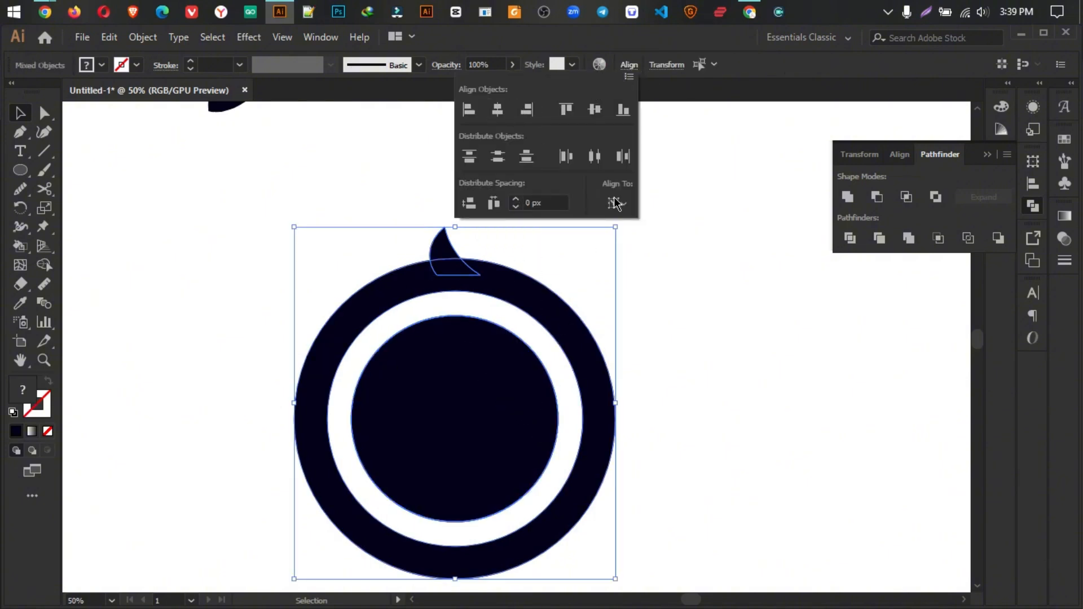
pyautogui.click(479, 298)
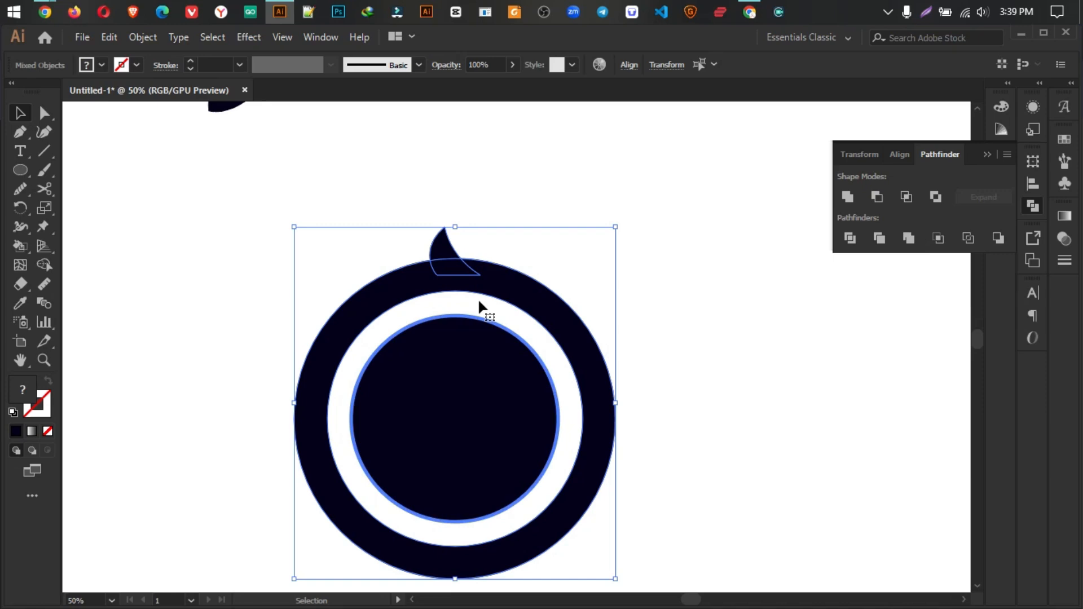
pyautogui.click(517, 214)
pyautogui.click(443, 253)
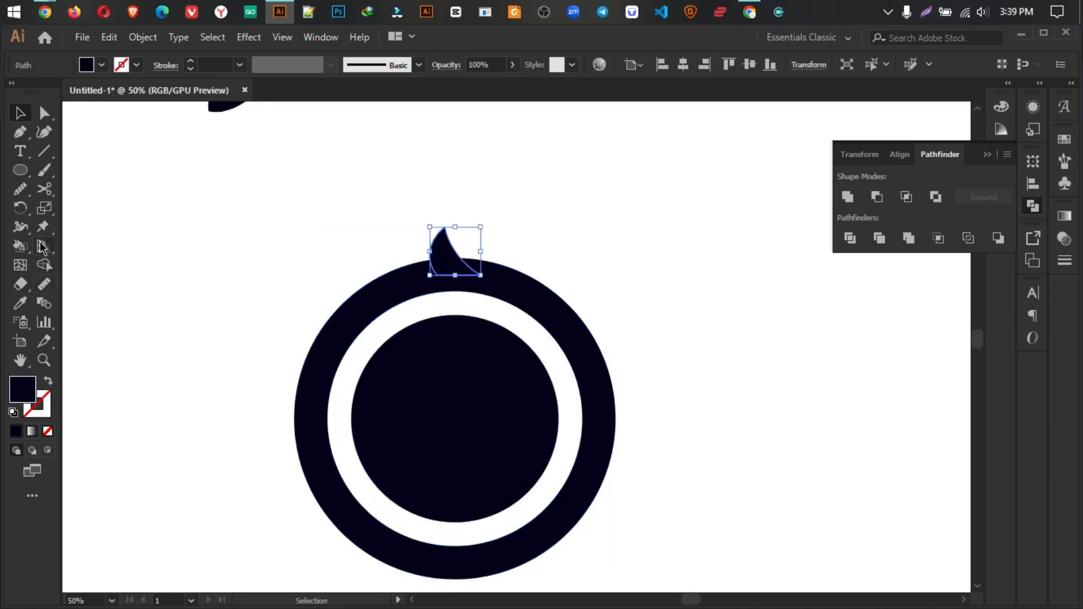
pyautogui.click(17, 210)
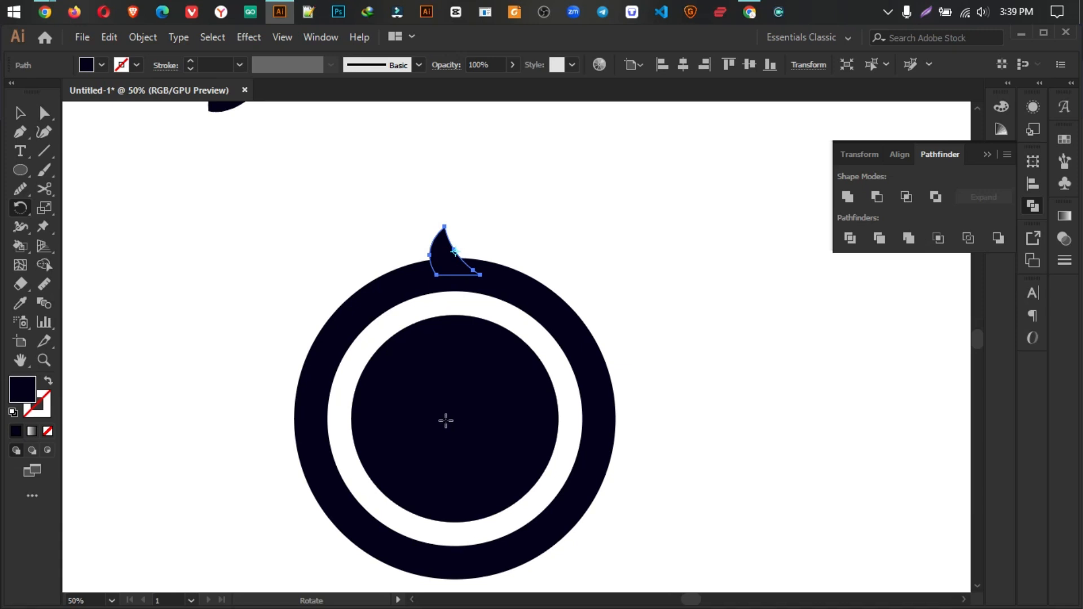
pyautogui.click(20, 113)
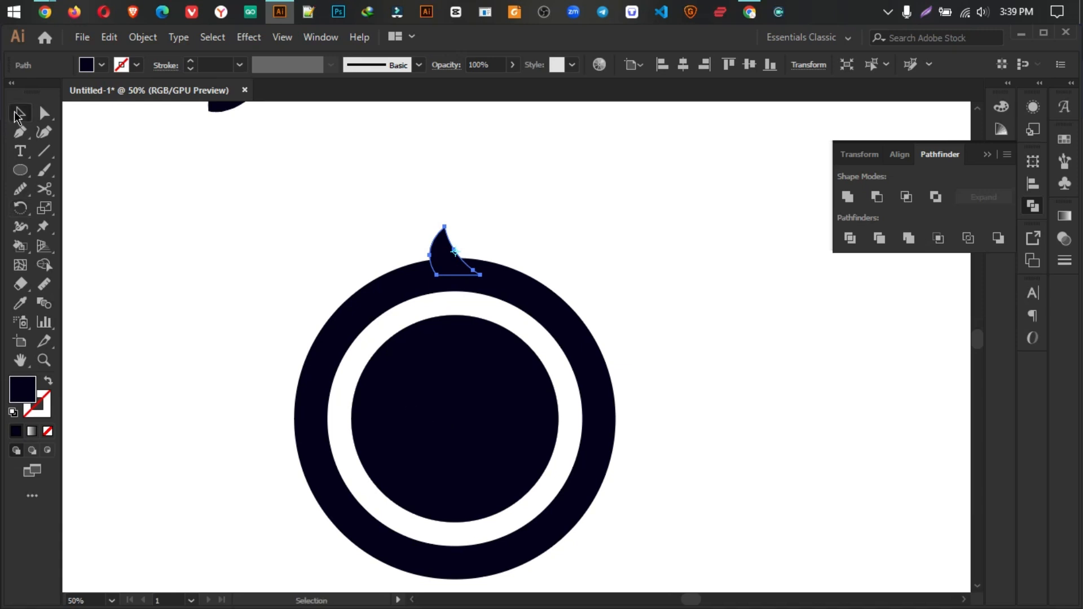
pyautogui.click(419, 452)
pyautogui.click(220, 364)
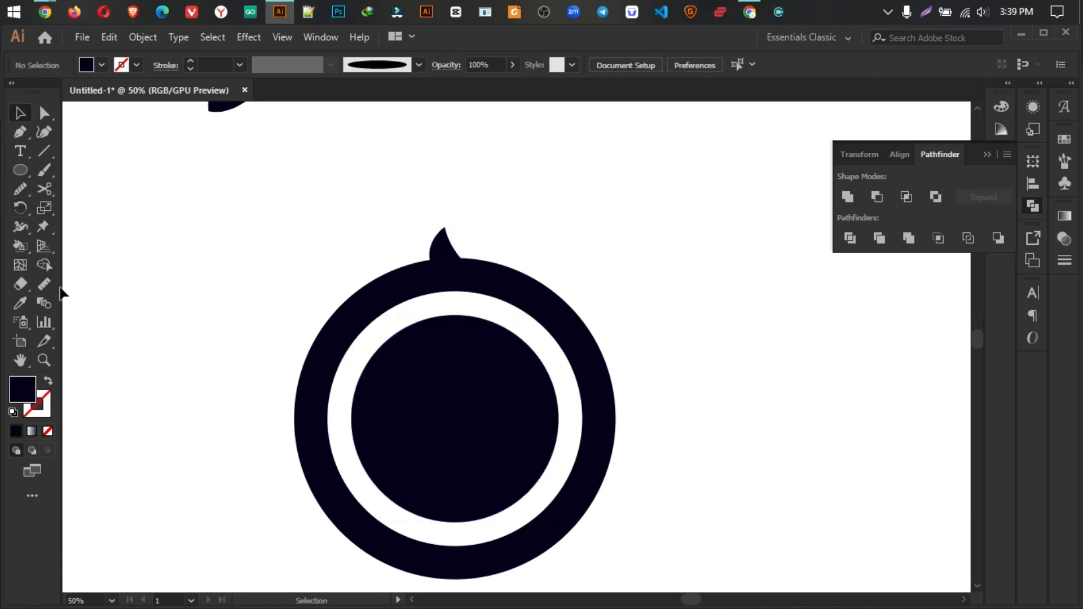
# Step: Draw a small circle at the inner disc's centre and fill it white by sampling the canvas colour
pyautogui.click(22, 171)
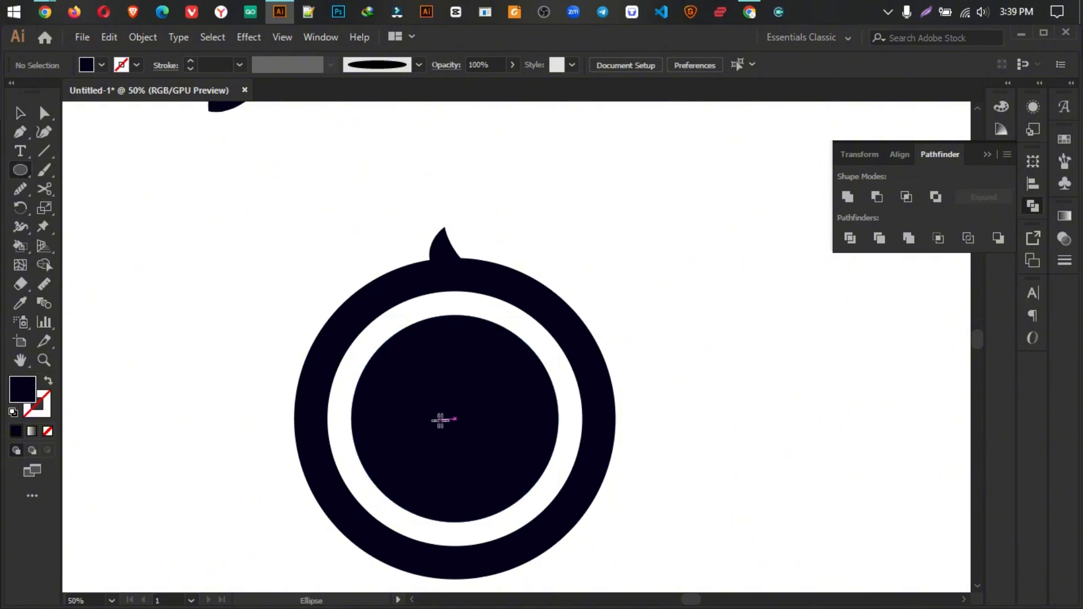
pyautogui.moveTo(453, 419); pyautogui.dragTo(480, 443)
pyautogui.click(21, 304)
pyautogui.click(222, 315)
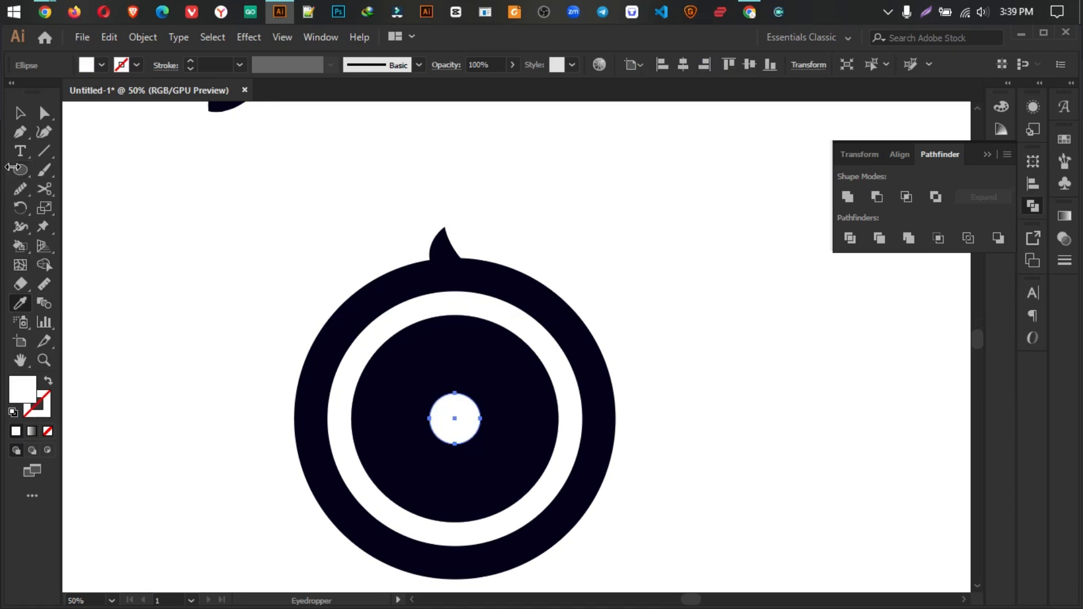
pyautogui.click(23, 114)
pyautogui.click(167, 257)
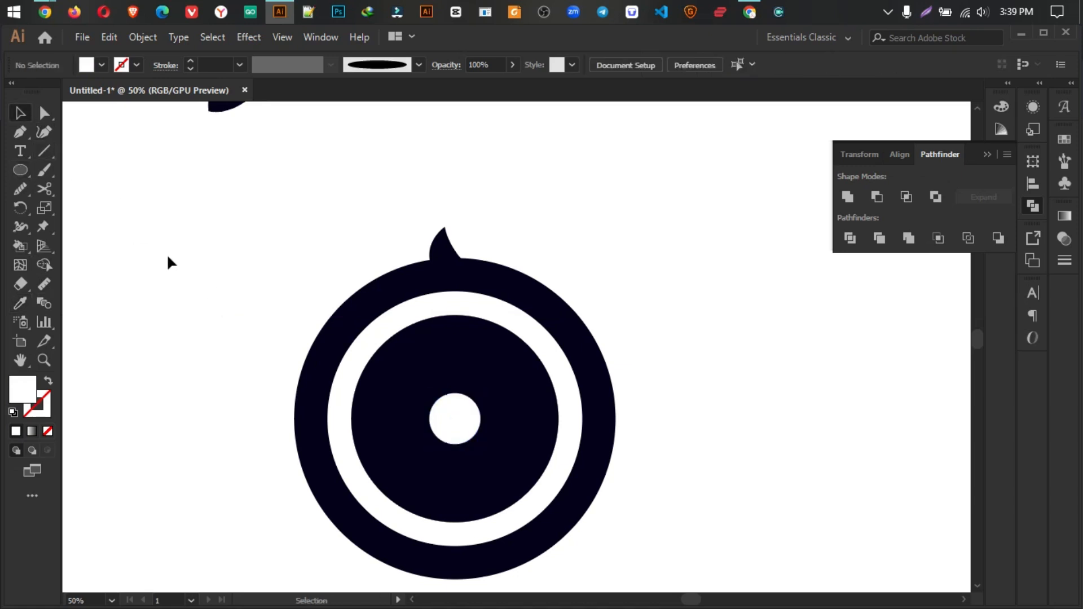
# Step: Begin rotating the spike around the small white circle's centre and preview a 30° angle
pyautogui.click(445, 248)
pyautogui.press('r')
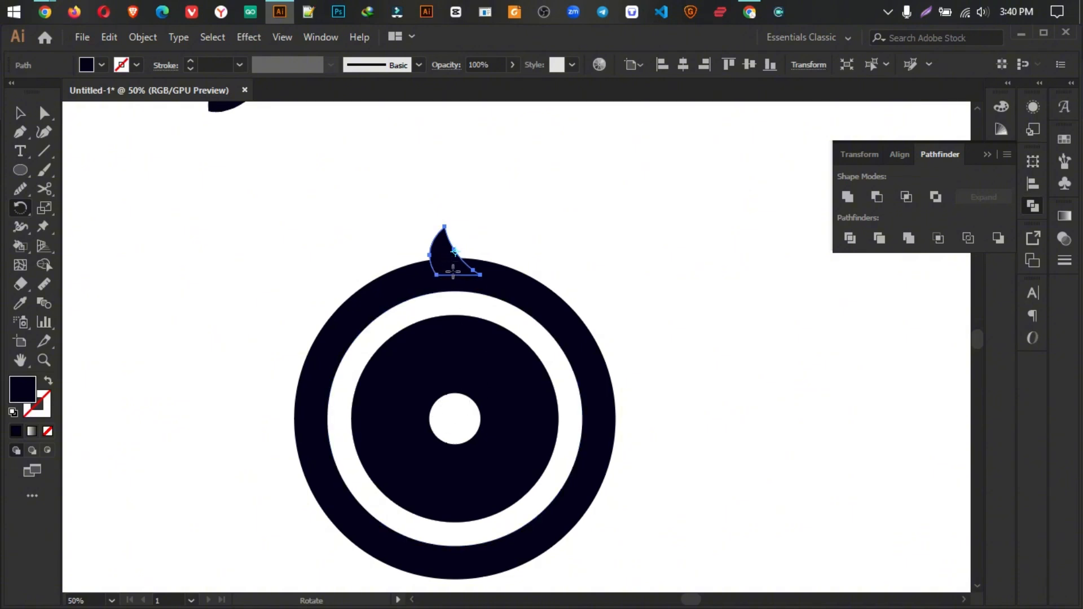
pyautogui.keyDown('alt'); pyautogui.click(455, 419); pyautogui.keyUp('alt')
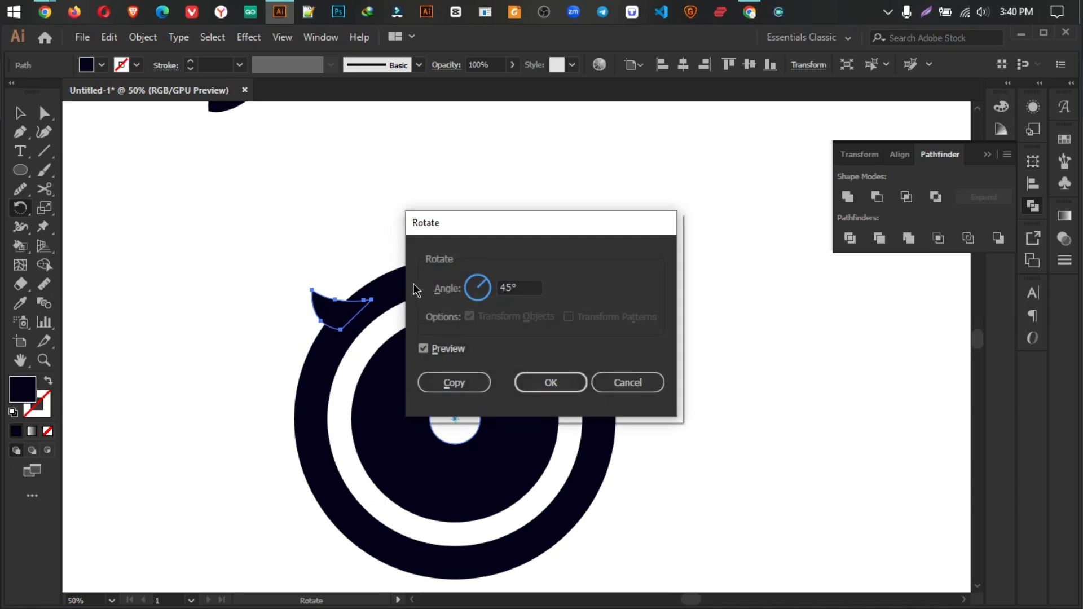
pyautogui.doubleClick(532, 287)
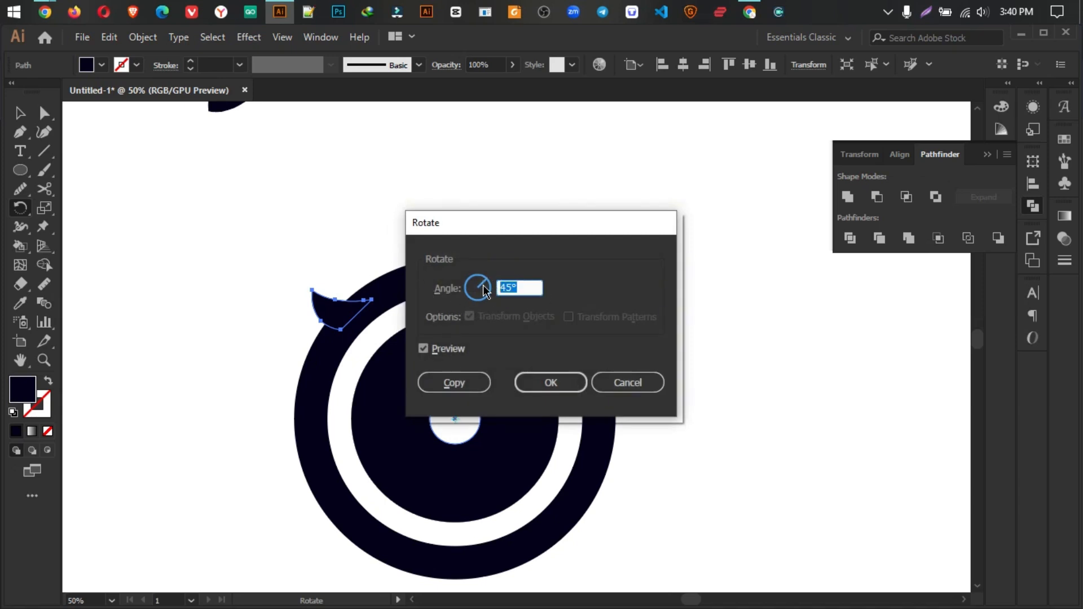
pyautogui.write('3')
pyautogui.click(447, 349)
pyautogui.click(446, 348)
pyautogui.click(447, 348)
pyautogui.click(446, 349)
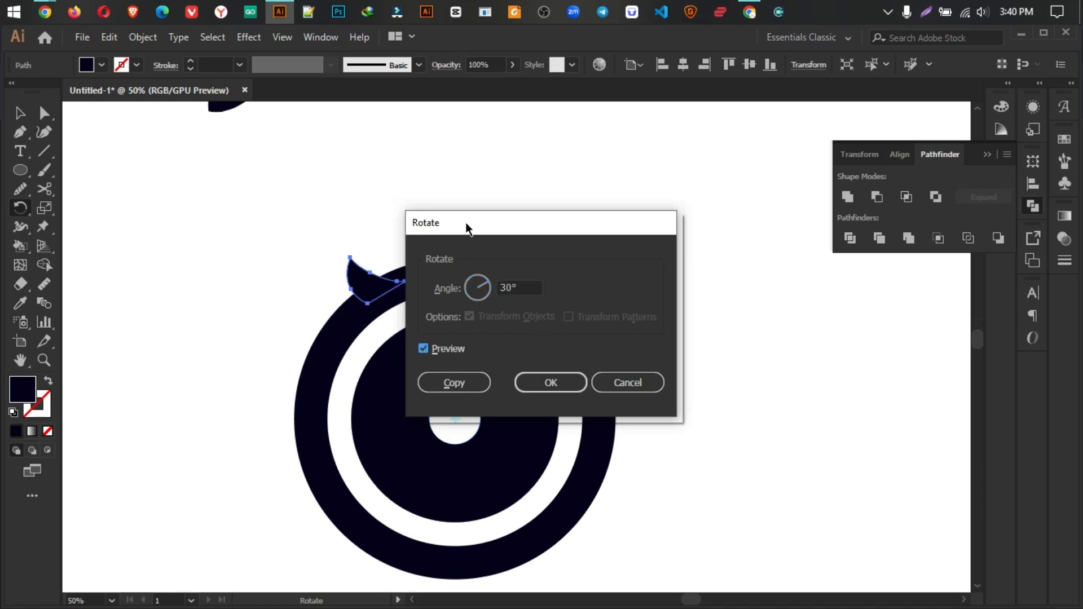
# Step: Move the rotation dialog off the artwork and compare the spike's position with a rotation angle of 360/12 previewed
pyautogui.moveTo(466, 223); pyautogui.dragTo(681, 258)
pyautogui.click(656, 383)
pyautogui.click(656, 384)
pyautogui.click(655, 384)
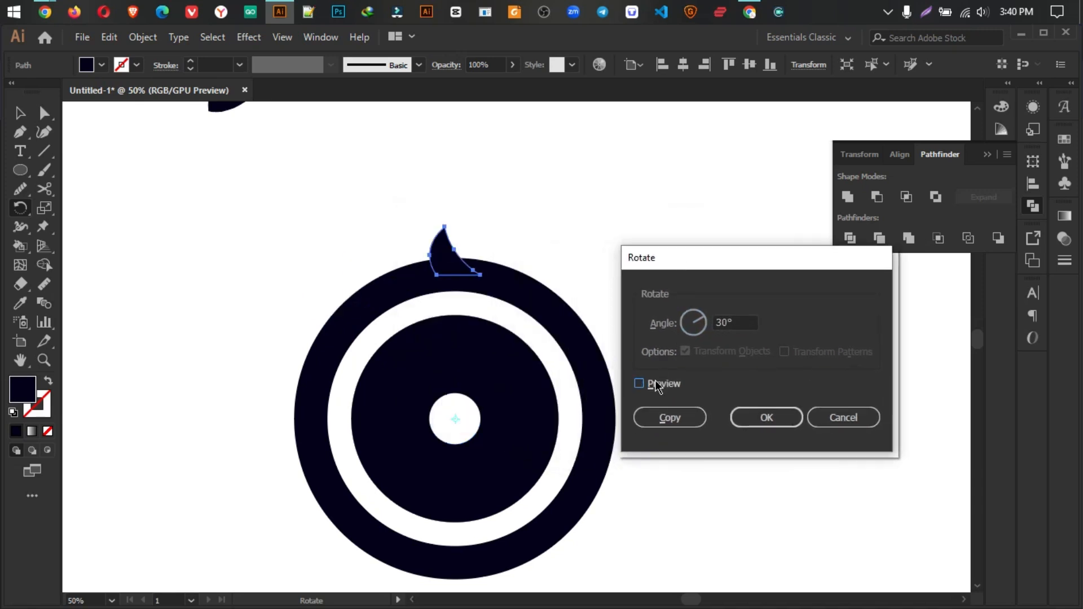
pyautogui.click(656, 384)
pyautogui.click(656, 384)
pyautogui.click(655, 384)
pyautogui.click(656, 384)
pyautogui.click(663, 316)
pyautogui.write('3')
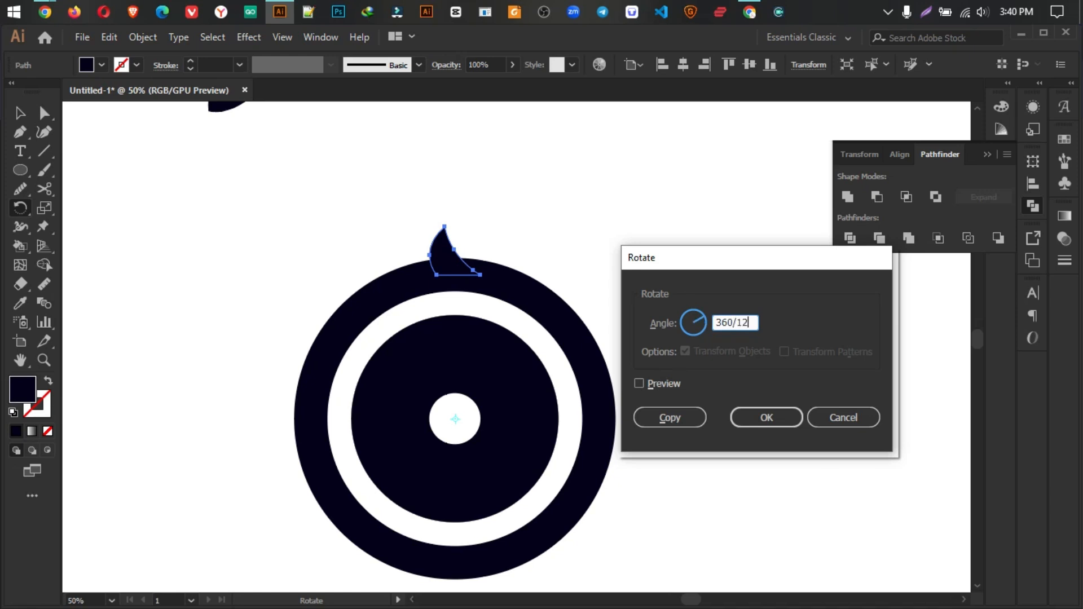
pyautogui.click(652, 389)
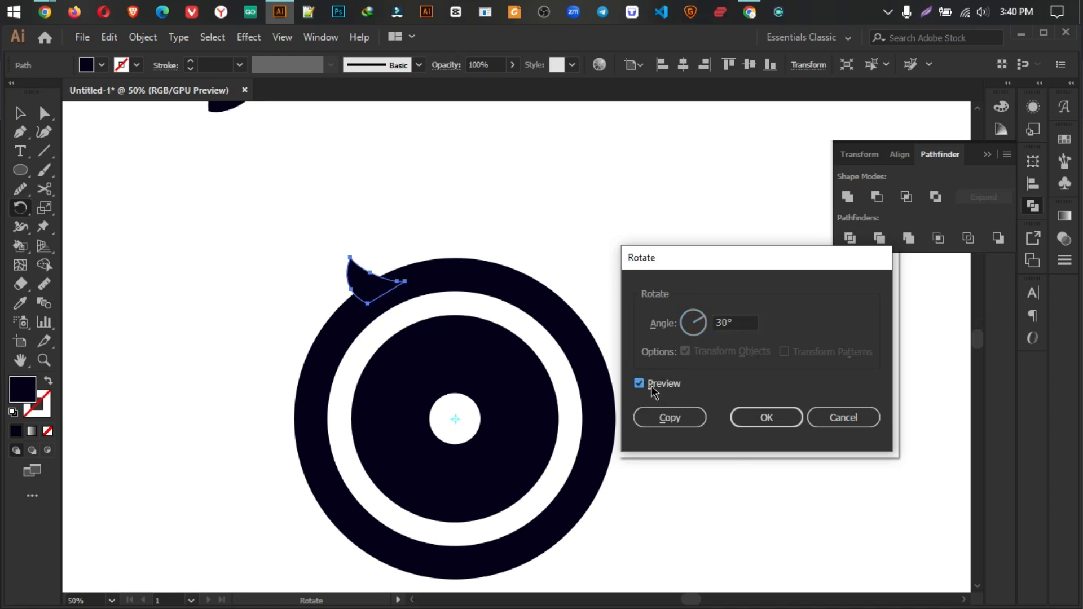
pyautogui.click(653, 389)
pyautogui.click(653, 390)
pyautogui.click(653, 389)
# Step: Set the spike's rotation angle to 24°, check the preview, and create a rotated copy
pyautogui.moveTo(751, 322); pyautogui.dragTo(689, 319)
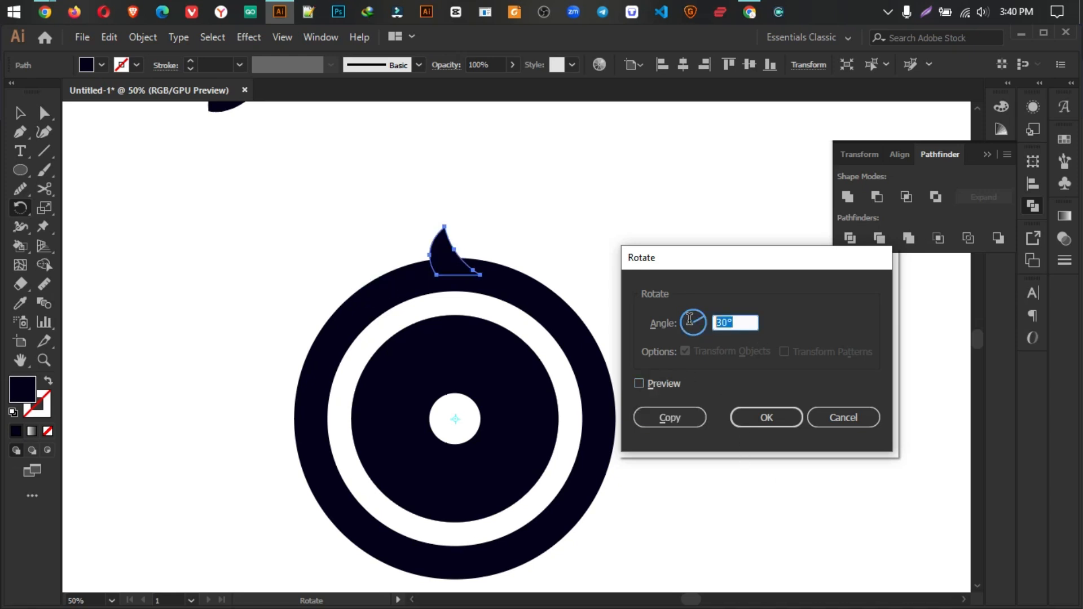
pyautogui.write('3')
pyautogui.click(639, 384)
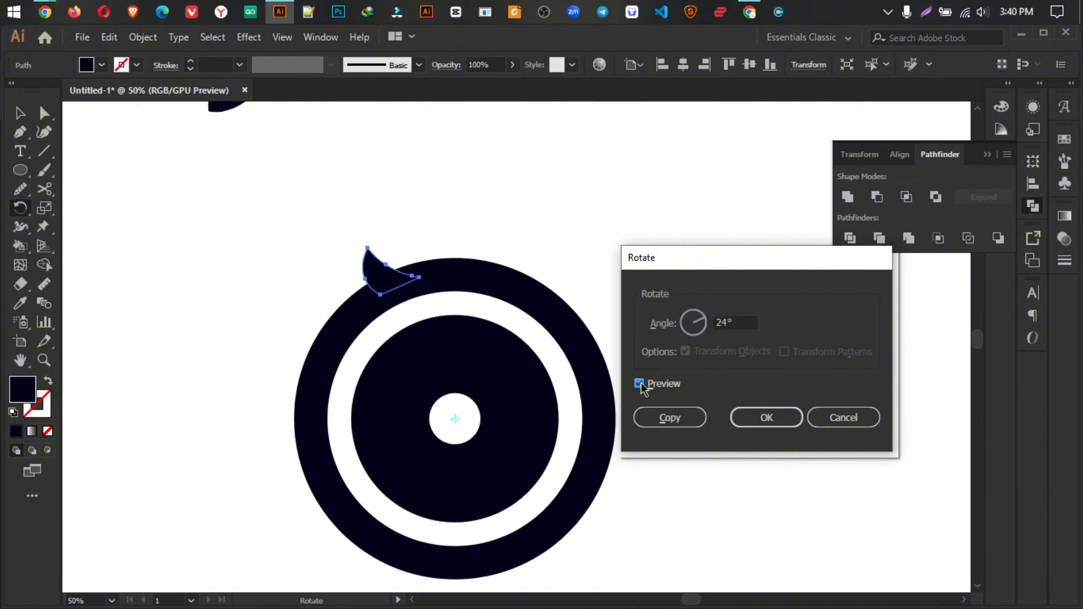
pyautogui.click(639, 385)
pyautogui.click(640, 384)
pyautogui.click(639, 384)
pyautogui.click(639, 384)
pyautogui.click(654, 414)
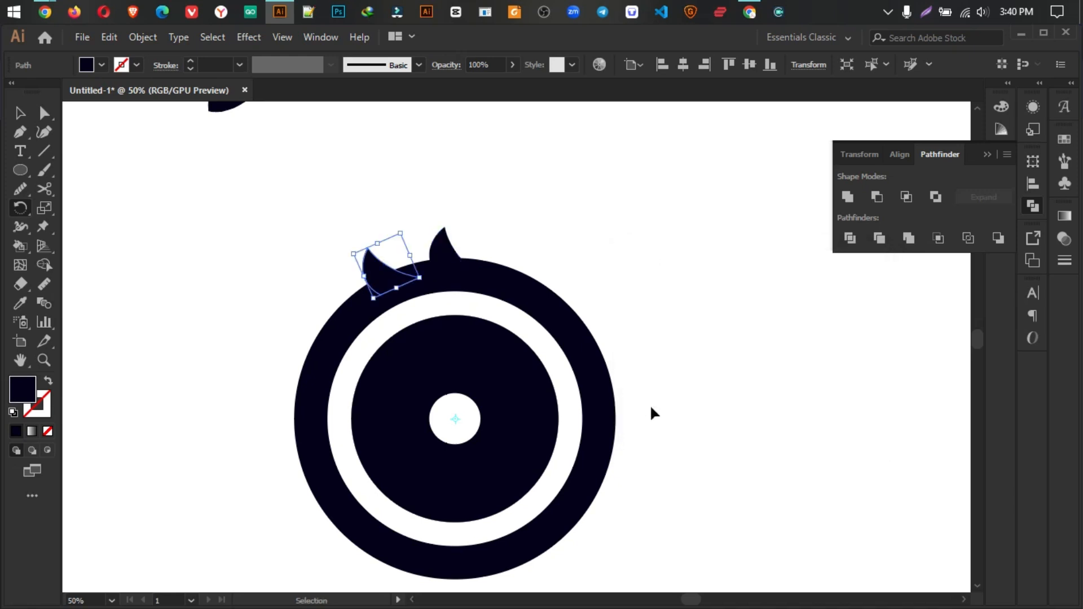
# Step: Repeat the rotated copy until evenly spaced spikes surround the entire ring
pyautogui.hotkey('ctrl', 'd')
pyautogui.hotkey('ctrl', 'd')
pyautogui.hotkey('ctrl', 'd')
pyautogui.hotkey('ctrl', 'd')
pyautogui.hotkey('ctrl', 'd')
pyautogui.hotkey('ctrl', 'd')
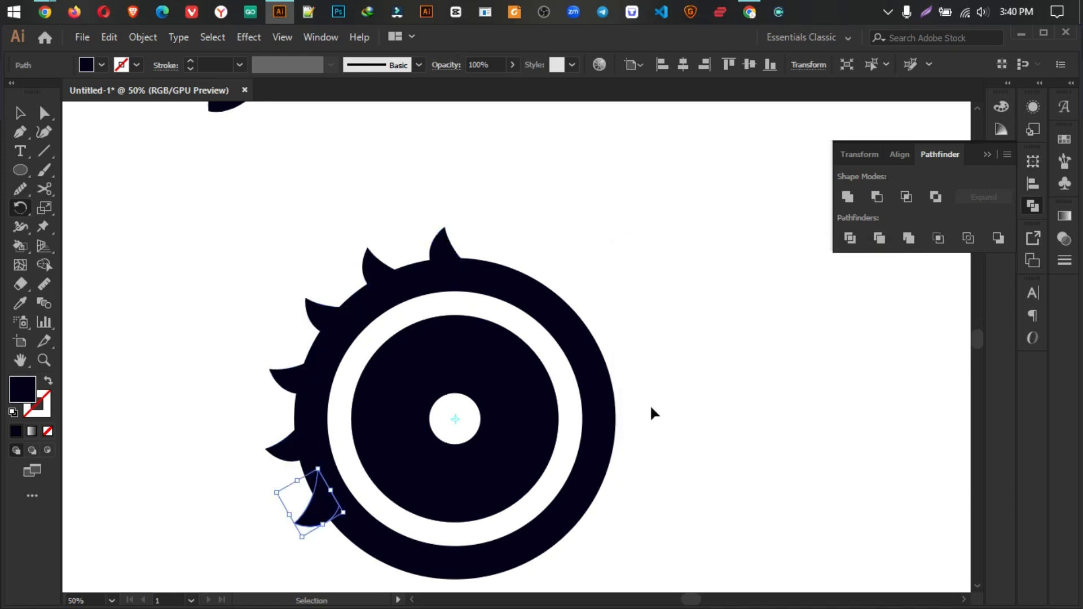
pyautogui.hotkey('ctrl', 'd')
pyautogui.hotkey('ctrl', 'd')
pyautogui.hotkey('ctrl', 'd')
pyautogui.hotkey('ctrl', 'd')
pyautogui.hotkey('ctrl', 'd')
pyautogui.hotkey('ctrl', 'd')
pyautogui.hotkey('ctrl', 'd')
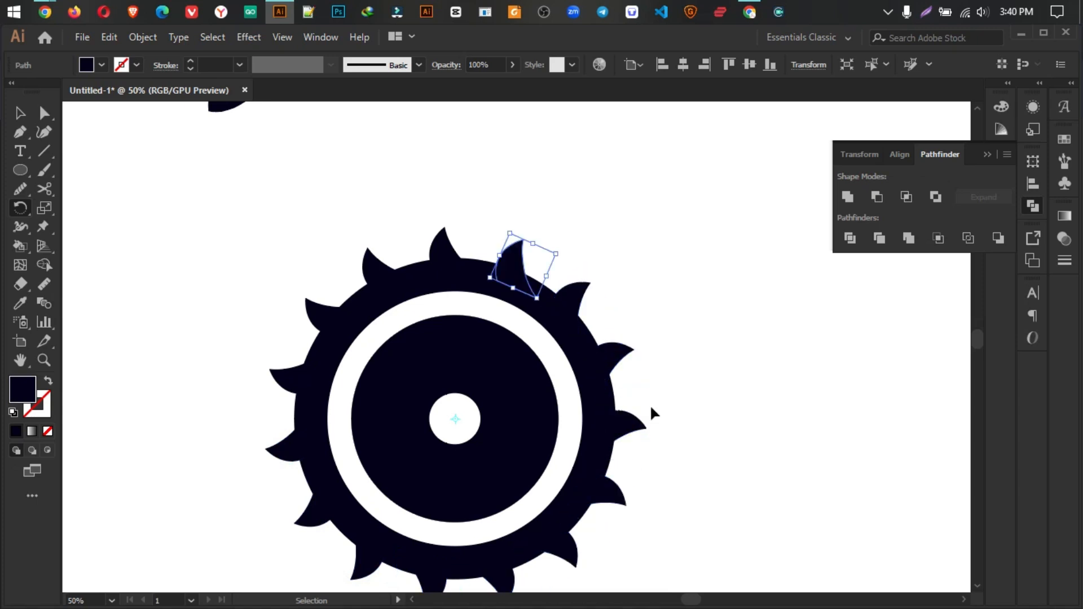
pyautogui.click(21, 113)
pyautogui.click(936, 397)
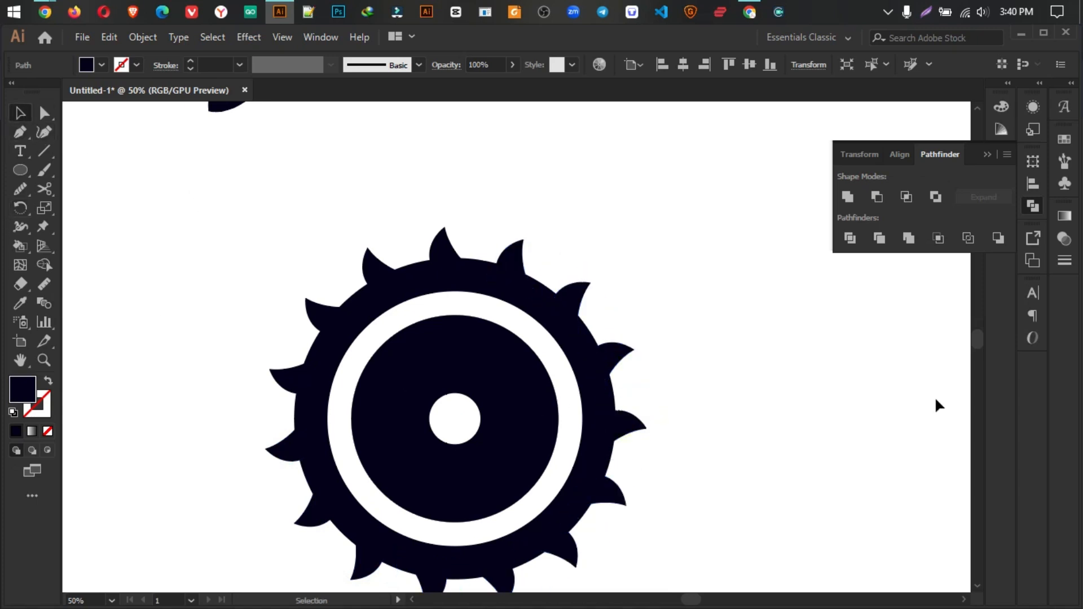
# Step: Delete the small white circle at the disc's centre
pyautogui.scroll(-1, 936, 397)
pyautogui.moveTo(758, 459); pyautogui.dragTo(705, 460)
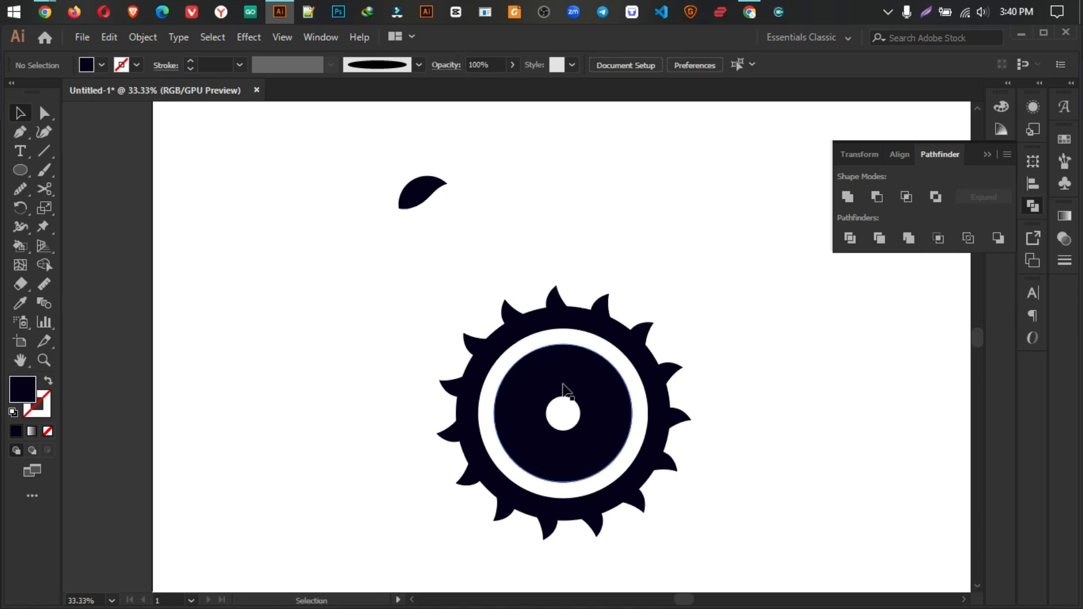
pyautogui.click(567, 416)
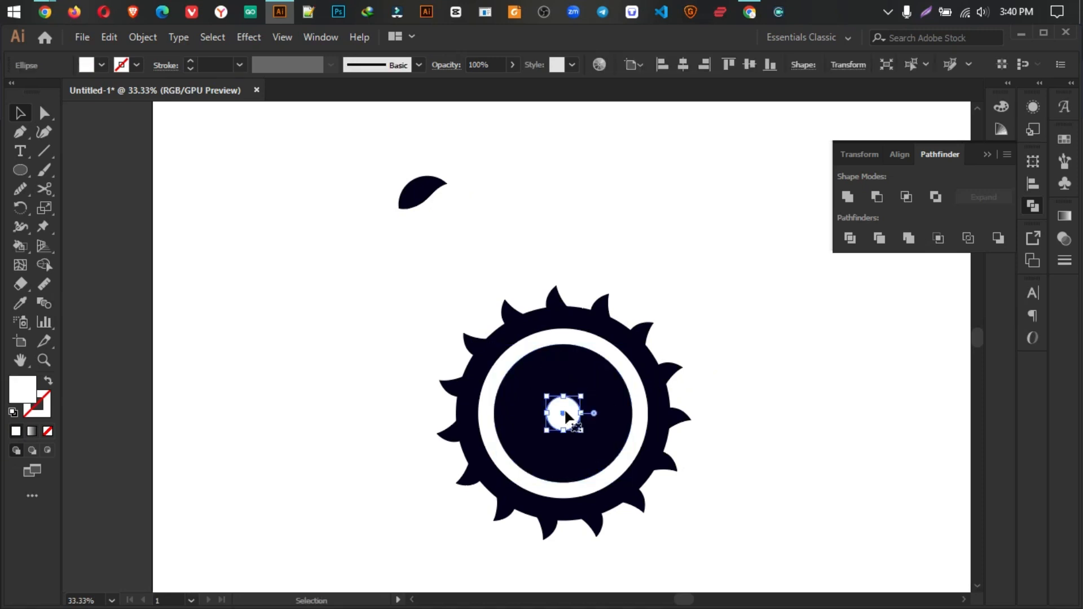
pyautogui.press('Delete')
# Step: Enlarge the inner disc slightly from its centre to narrow the white gap inside the ring
pyautogui.click(630, 357)
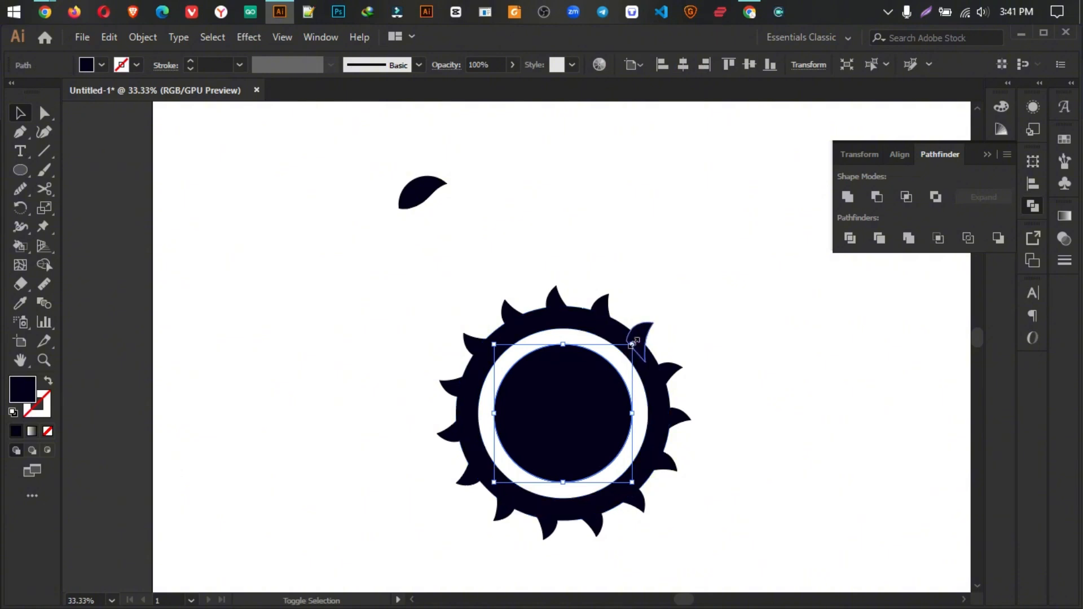
pyautogui.moveTo(633, 344); pyautogui.dragTo(641, 337)
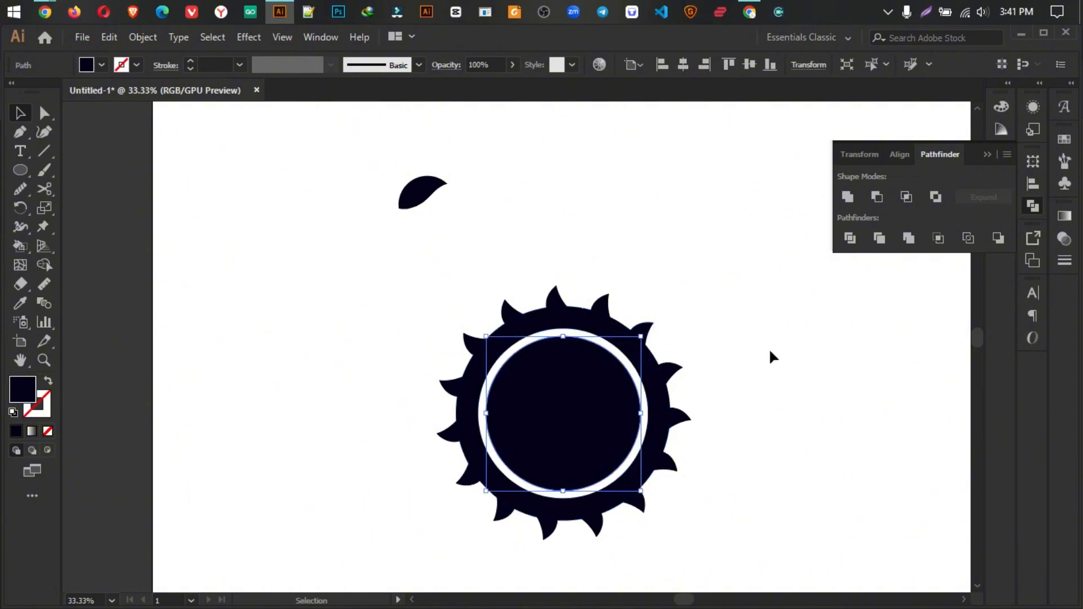
pyautogui.click(769, 347)
pyautogui.click(590, 434)
pyautogui.moveTo(638, 340); pyautogui.dragTo(641, 340)
pyautogui.click(742, 338)
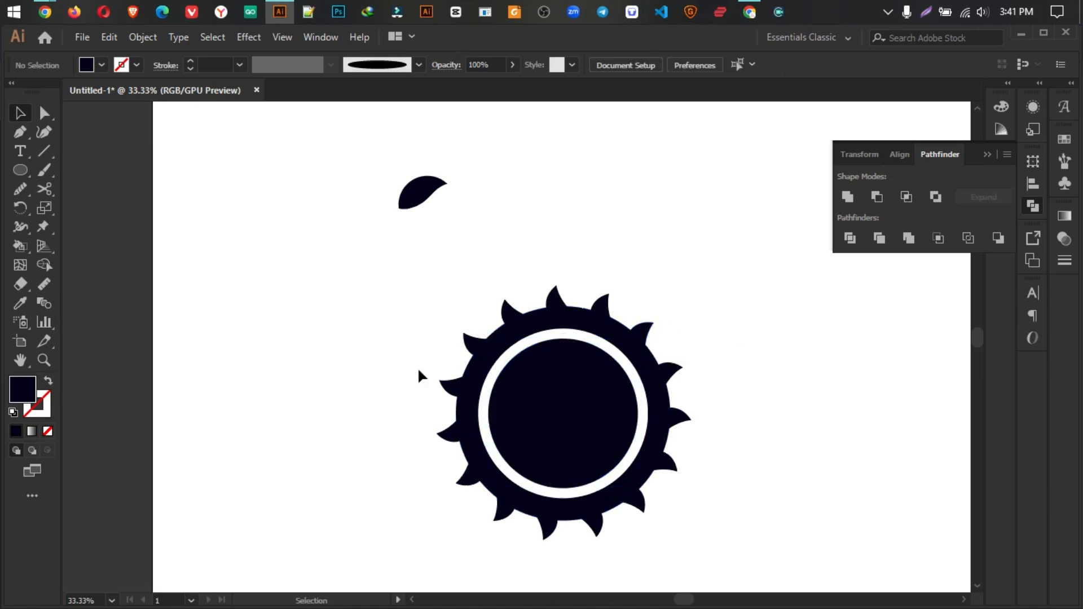
# Step: Select all the spikes, the ring and the inner disc and unite them with Pathfinder
pyautogui.moveTo(697, 494); pyautogui.dragTo(722, 511)
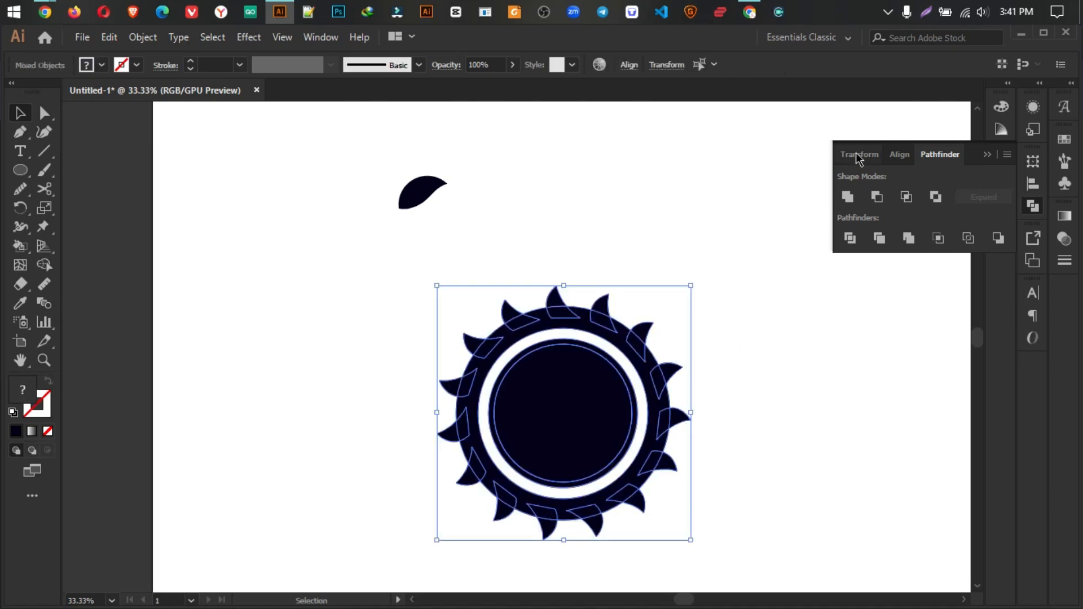
pyautogui.click(848, 196)
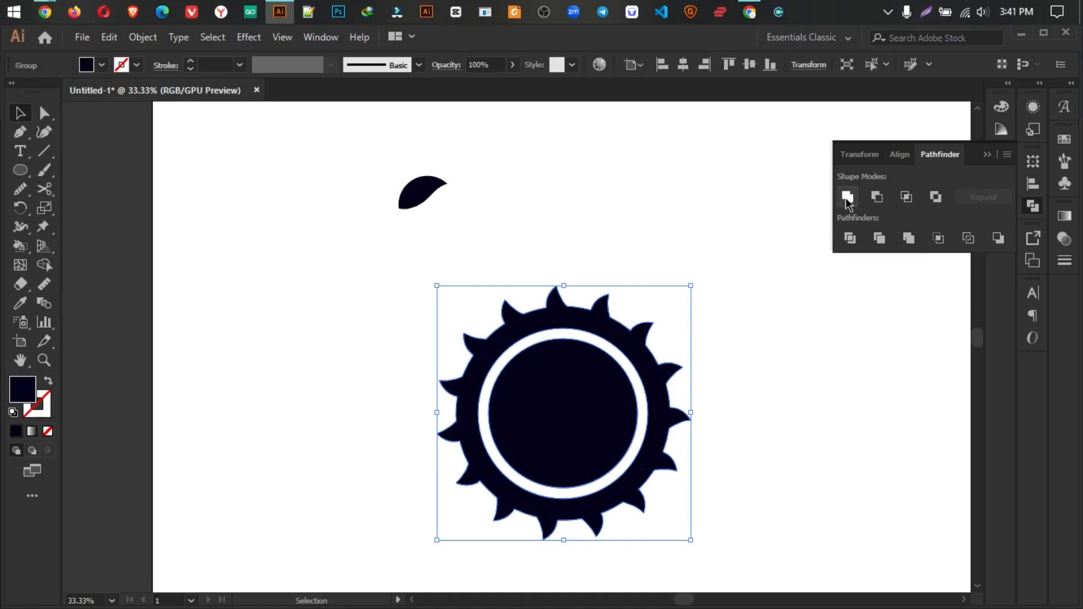
# Step: Delete the leftover leaf-shaped piece and move the spiked emblem up and left on the artboard
pyautogui.click(429, 186)
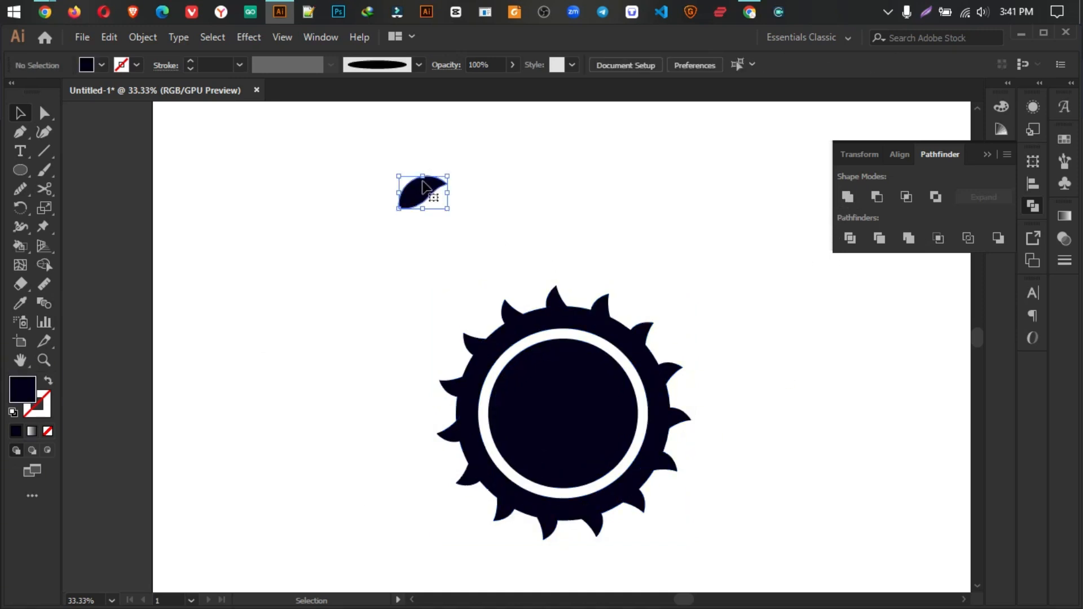
pyautogui.press('Delete')
pyautogui.moveTo(606, 437); pyautogui.dragTo(543, 337)
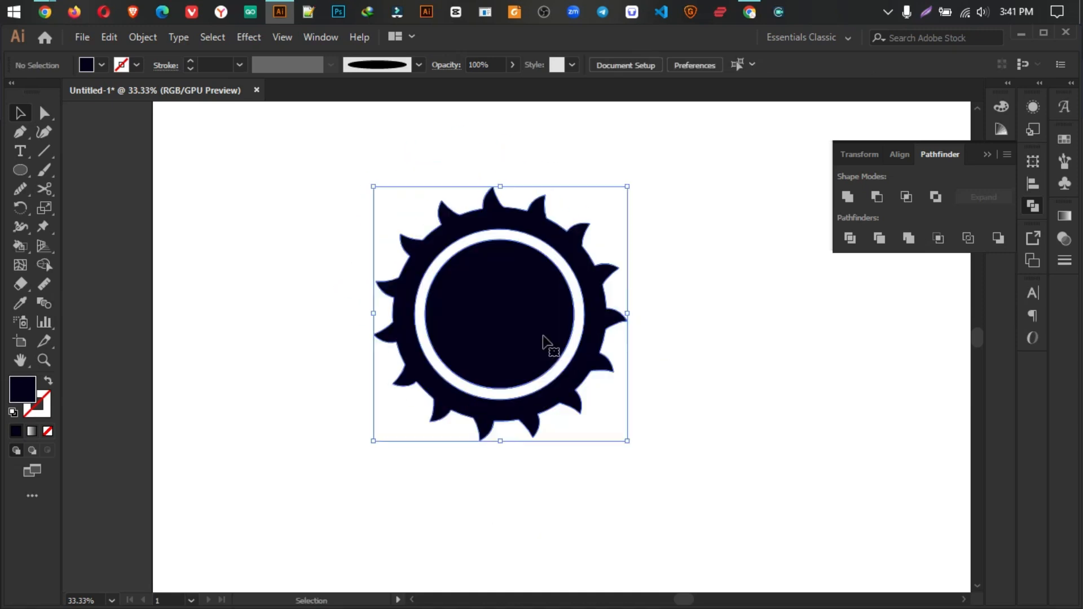
pyautogui.click(679, 402)
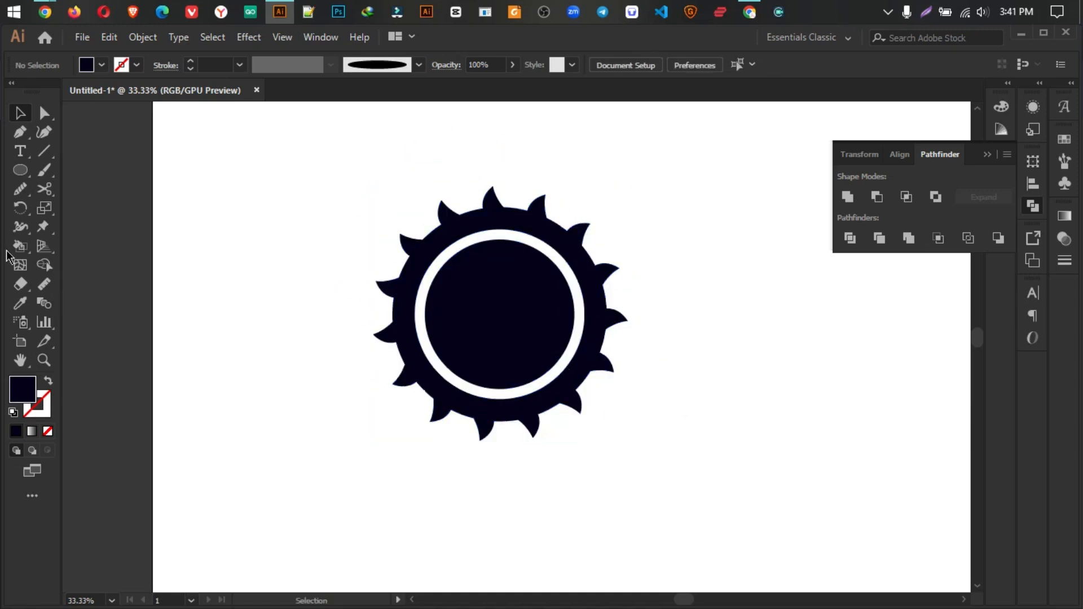
# Step: Draw a wide dark rectangle across the emblem's middle, extending past the spikes on both sides
pyautogui.click(19, 174)
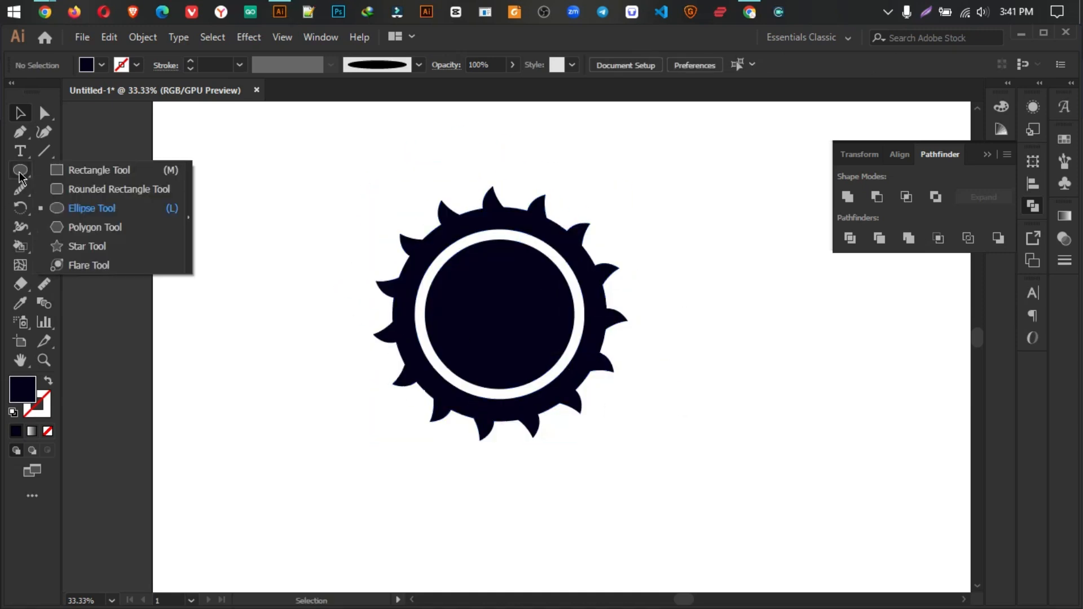
pyautogui.click(79, 170)
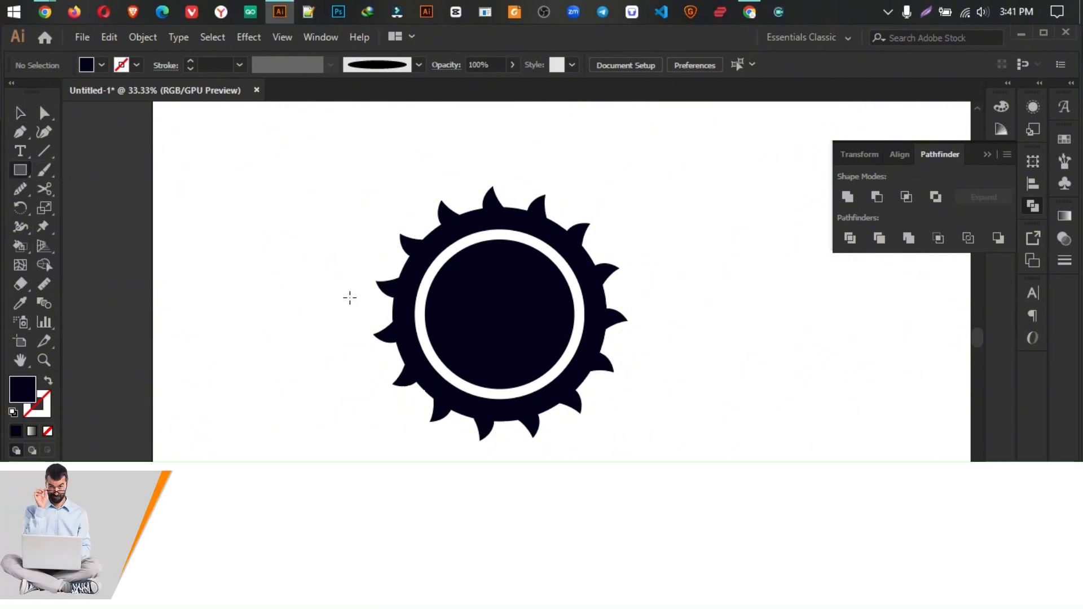
pyautogui.moveTo(349, 276); pyautogui.dragTo(654, 354)
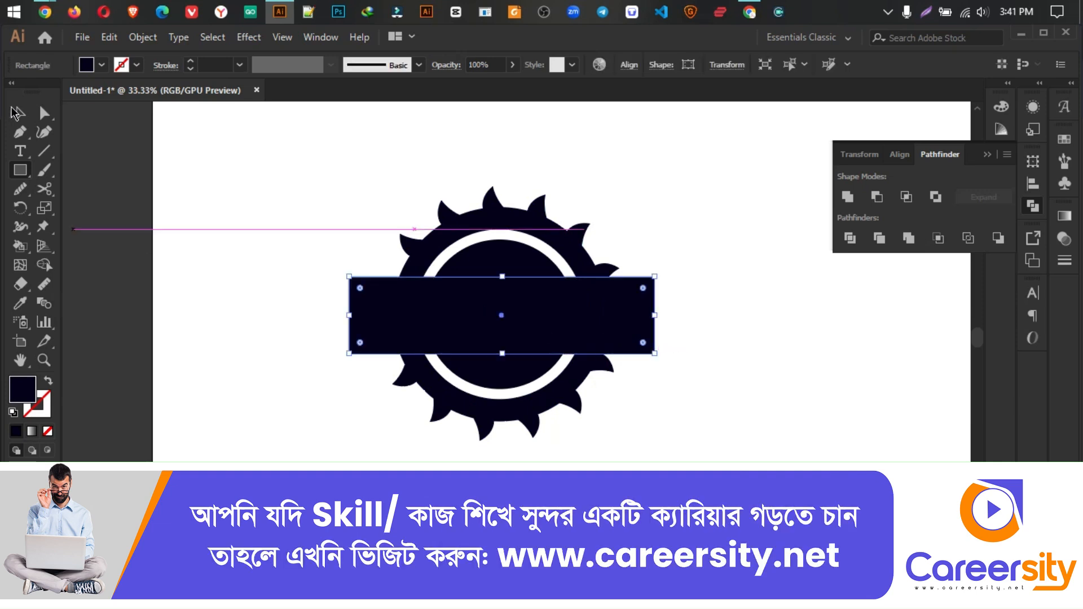
# Step: Align the dark rectangle and the spiked emblem on their horizontal and vertical centres
pyautogui.click(15, 113)
pyautogui.moveTo(259, 169); pyautogui.dragTo(701, 426)
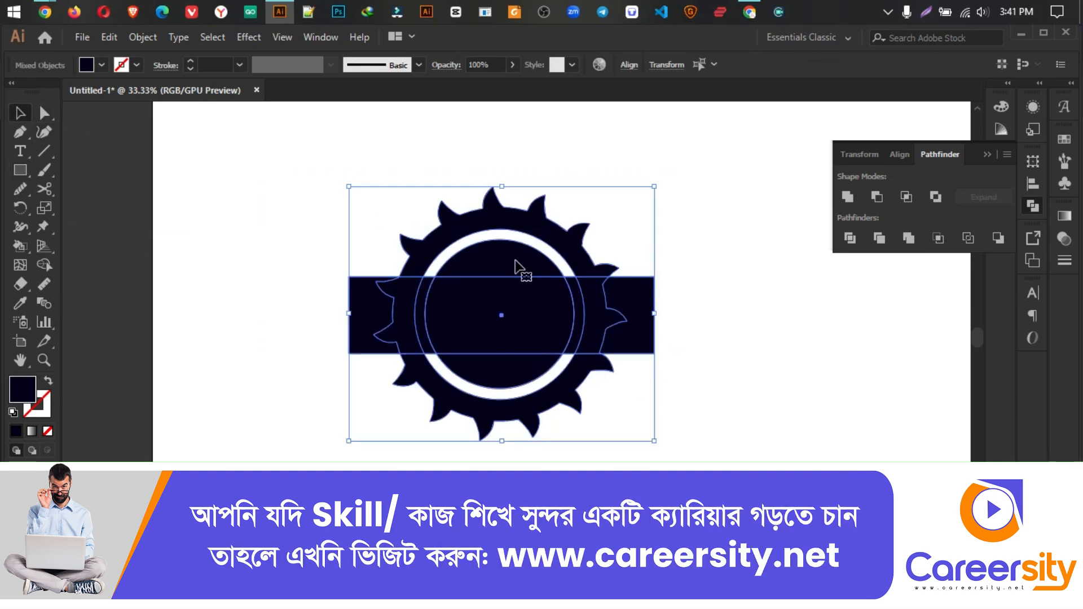
pyautogui.click(629, 65)
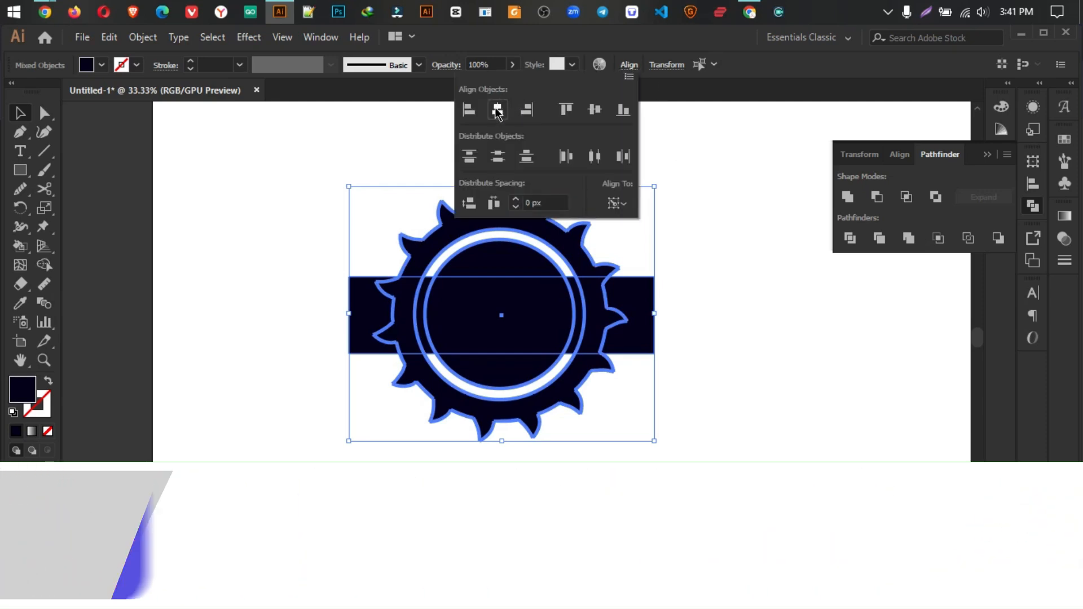
pyautogui.click(497, 111)
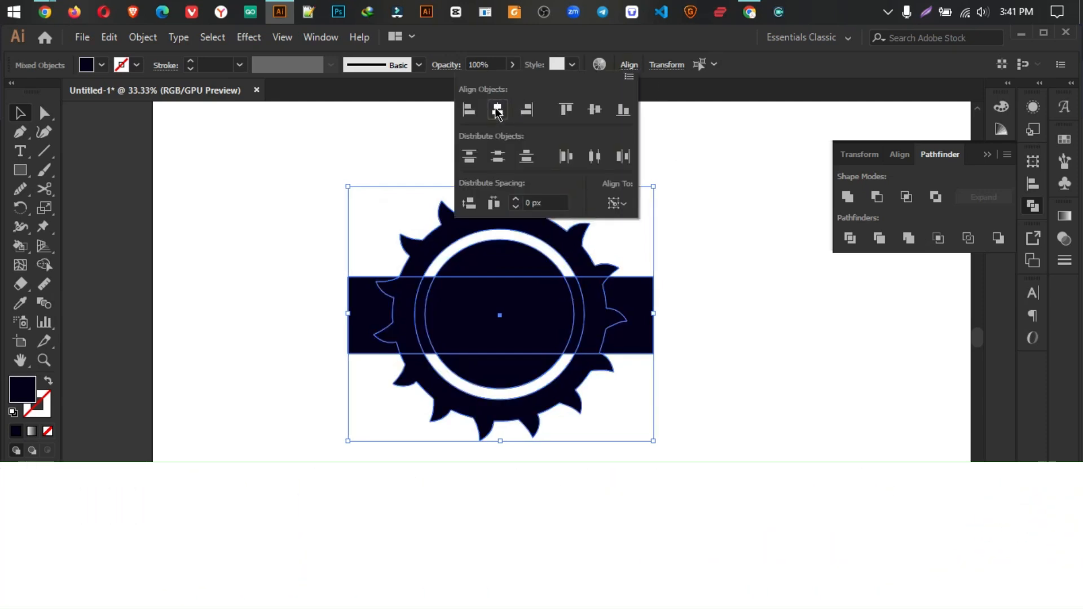
pyautogui.click(596, 110)
# Step: Cut the rectangle and everything beneath it out of the emblem with Shape Builder, splitting the emblem into upper and lower halves
pyautogui.moveTo(257, 203); pyautogui.dragTo(696, 448)
pyautogui.click(44, 265)
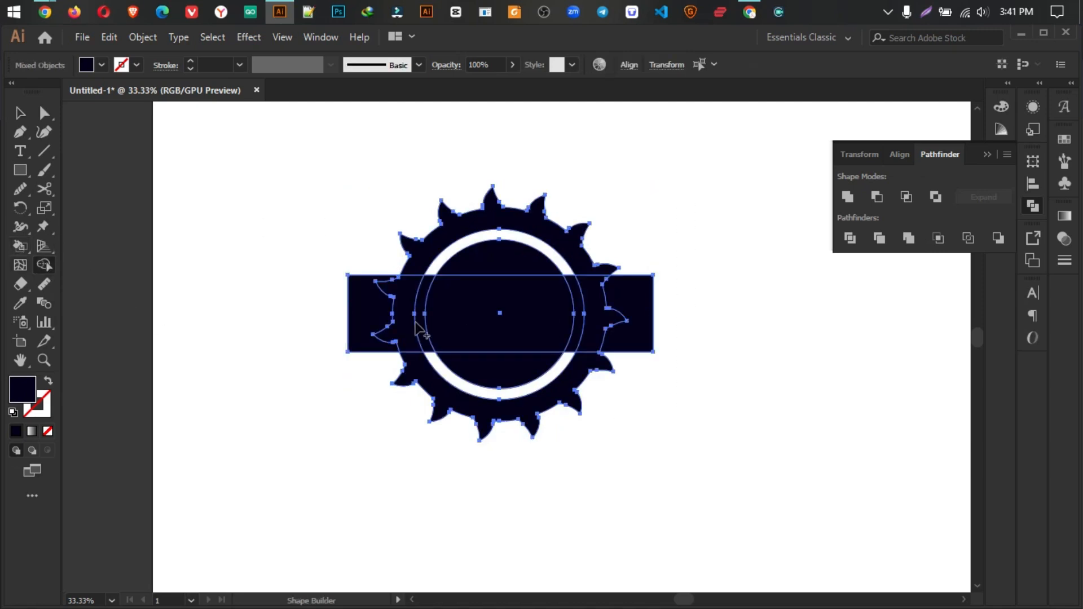
pyautogui.keyDown('alt'); pyautogui.moveTo(293, 310); pyautogui.dragTo(742, 317); pyautogui.keyUp('alt')
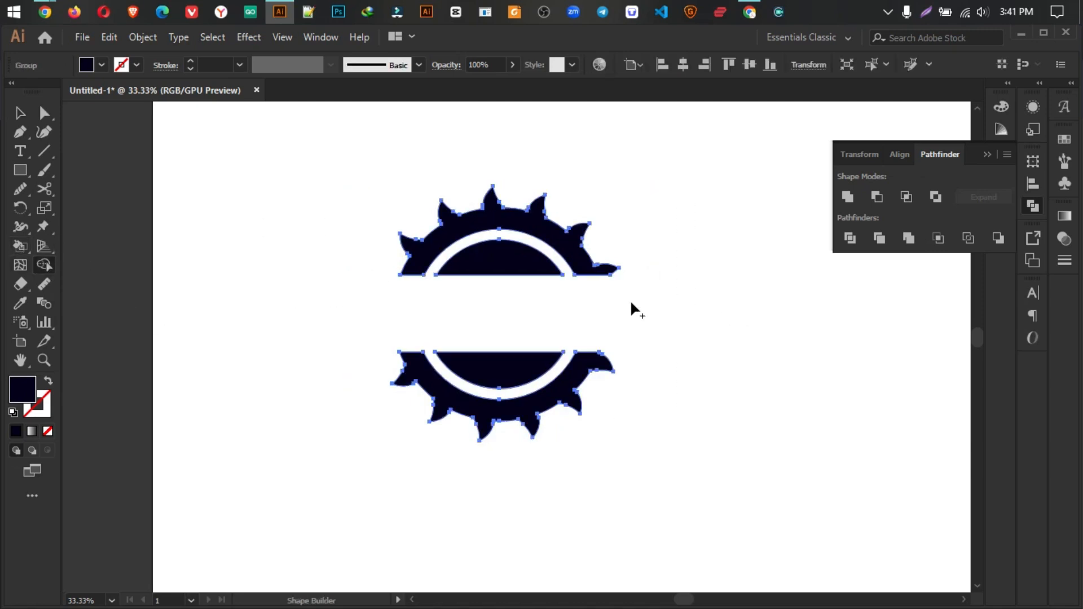
pyautogui.click(20, 113)
pyautogui.hotkey('ctrl', 'shift', 'a')
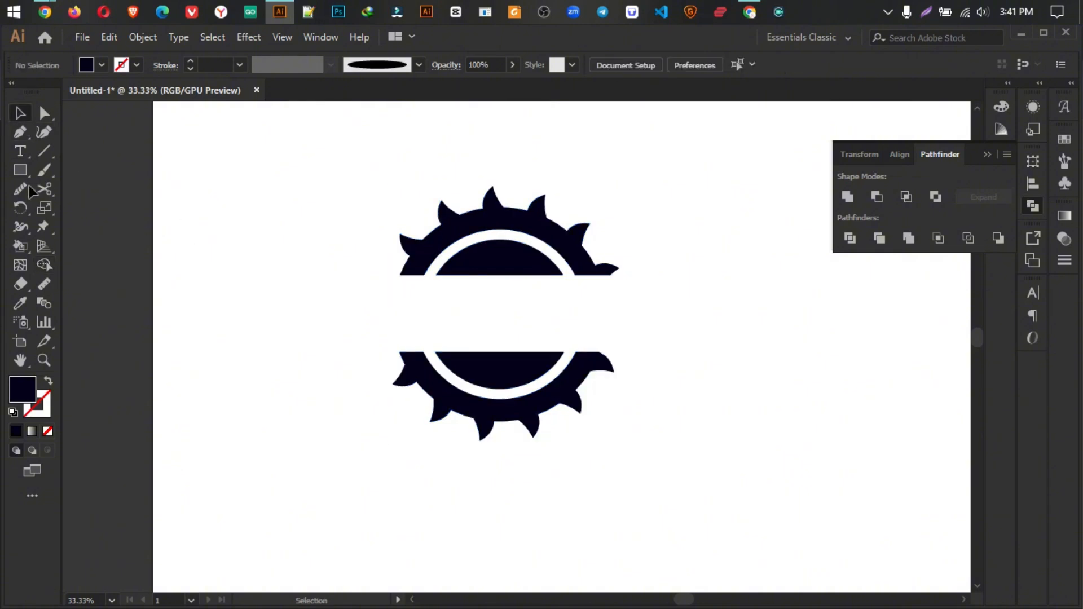
# Step: Add the text GEAR in the empty gap between the two emblem halves
pyautogui.click(21, 150)
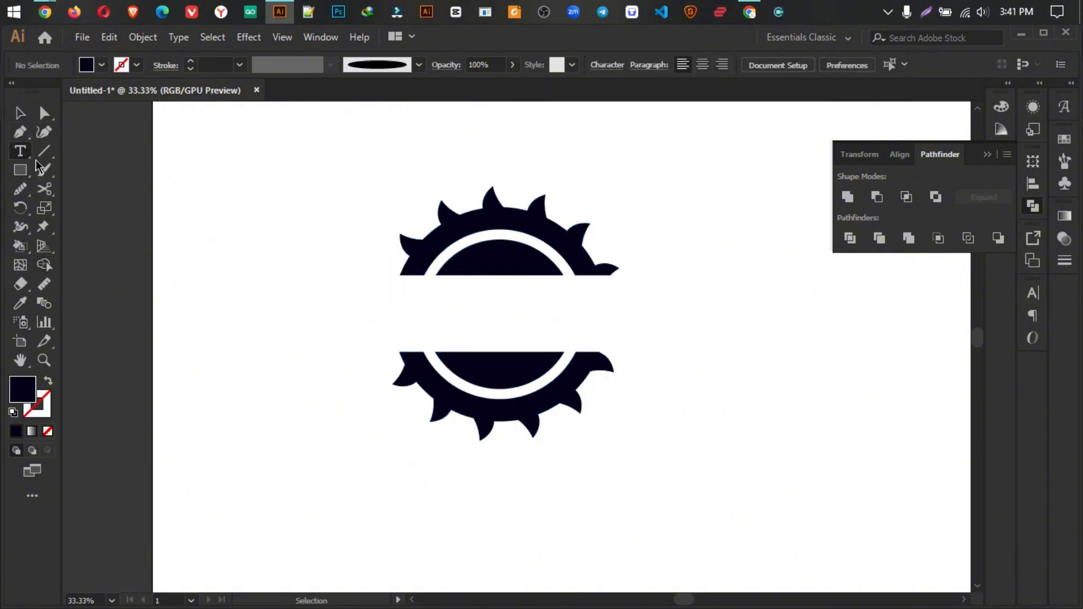
pyautogui.click(397, 312)
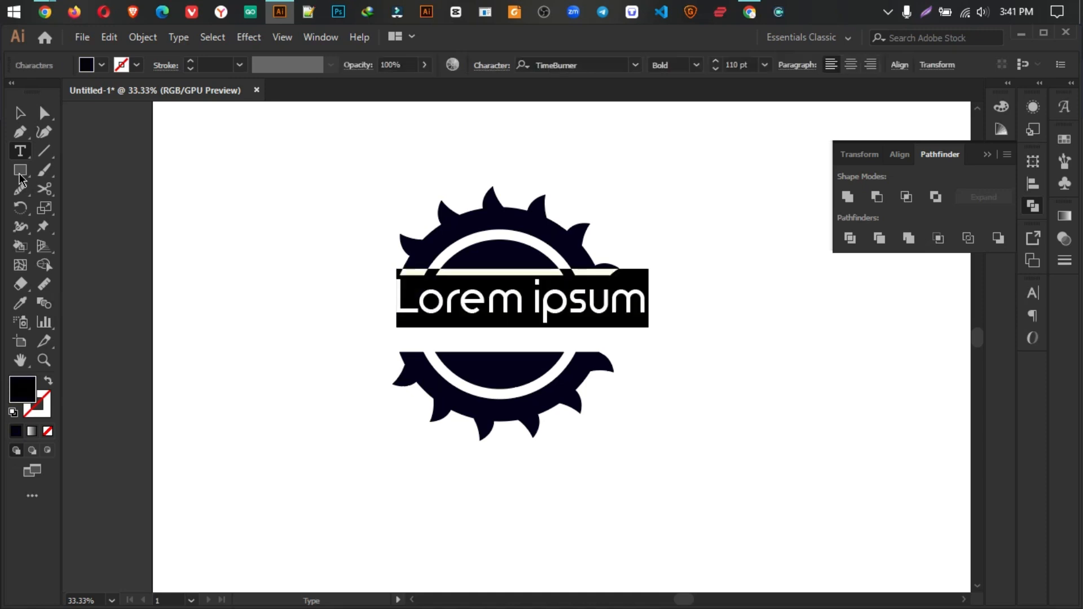
pyautogui.click(20, 114)
pyautogui.moveTo(482, 305); pyautogui.dragTo(481, 313)
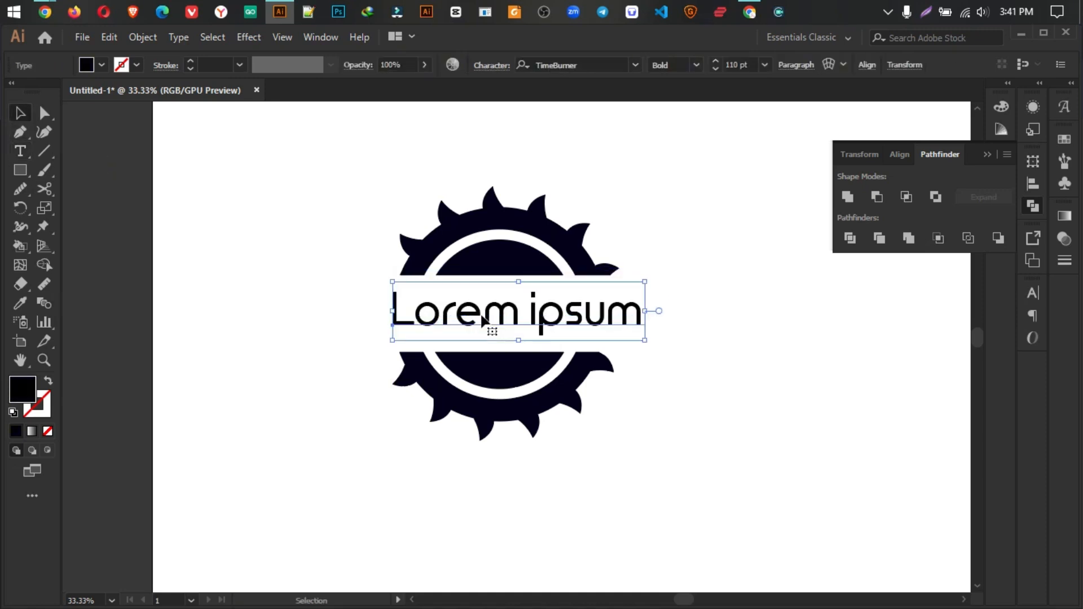
pyautogui.doubleClick(482, 313)
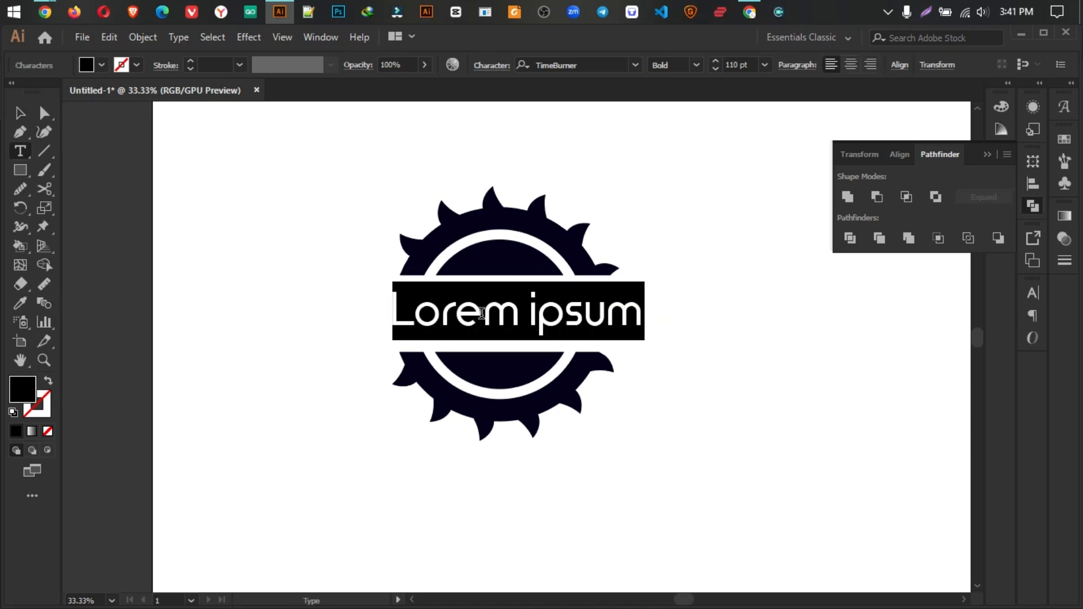
pyautogui.write('GEAR')
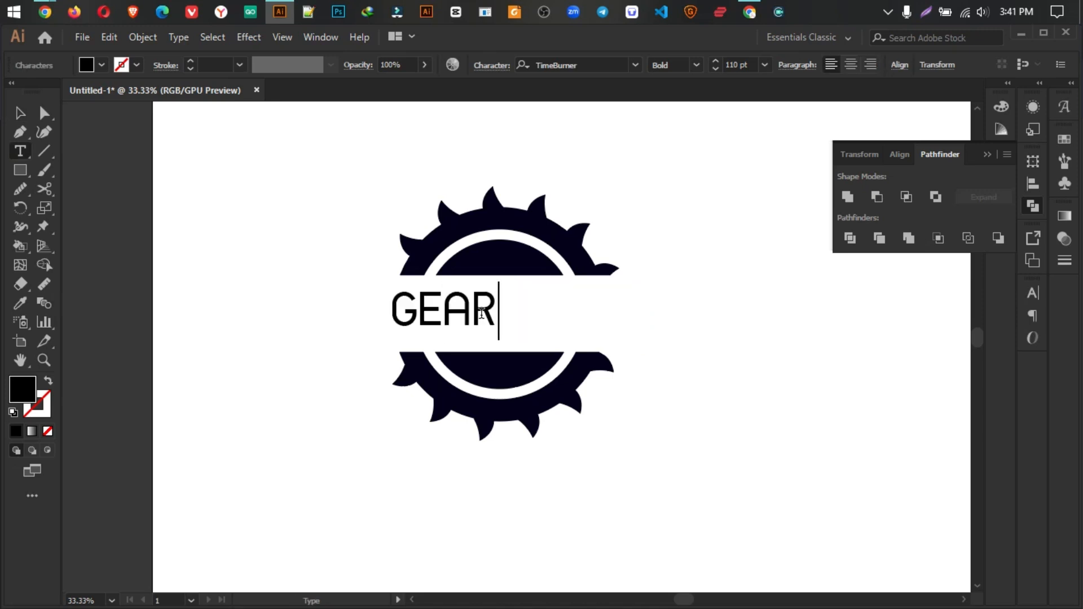
pyautogui.click(20, 114)
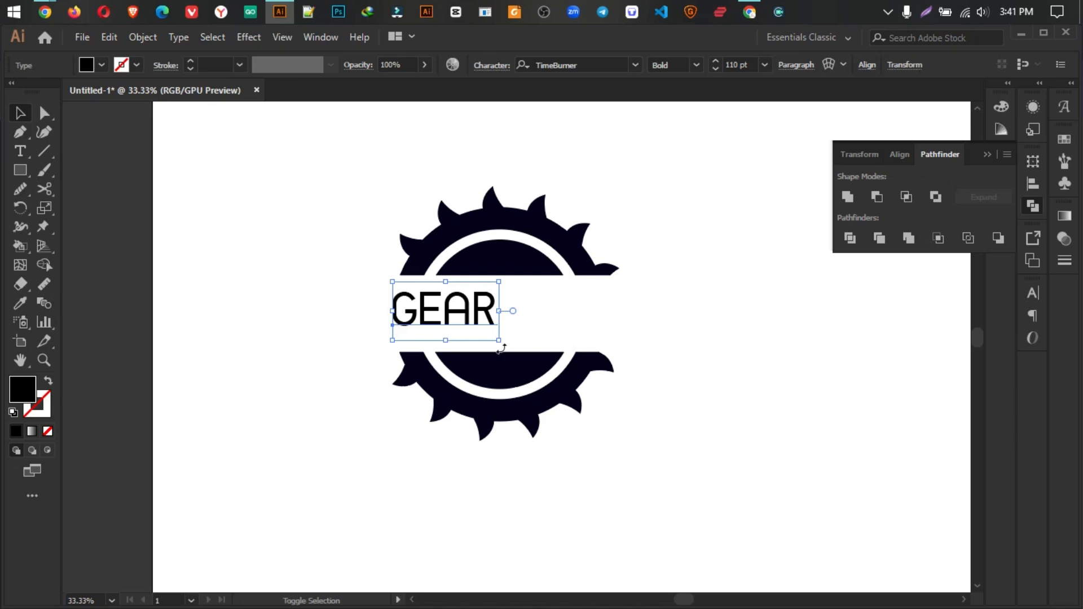
# Step: Enlarge the GEAR text to about 198 pt and position it in the middle of the gap
pyautogui.moveTo(497, 342); pyautogui.dragTo(538, 362)
pyautogui.moveTo(499, 321); pyautogui.dragTo(614, 315)
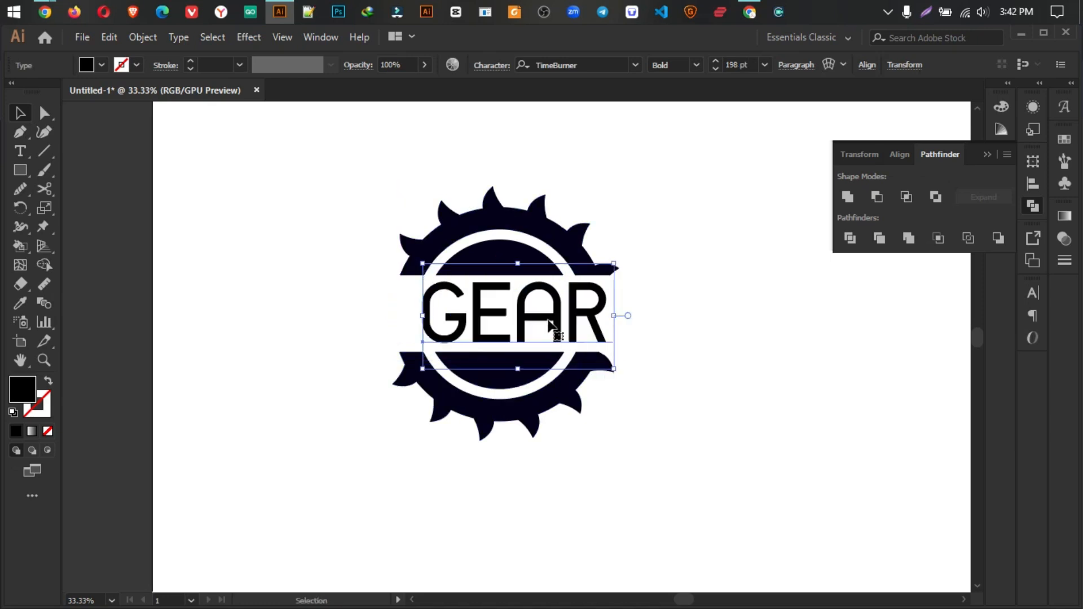
pyautogui.moveTo(551, 328); pyautogui.dragTo(535, 328)
# Step: Set the GEAR text's font to Montserrat Bold and move it left to fit the gap
pyautogui.click(588, 66)
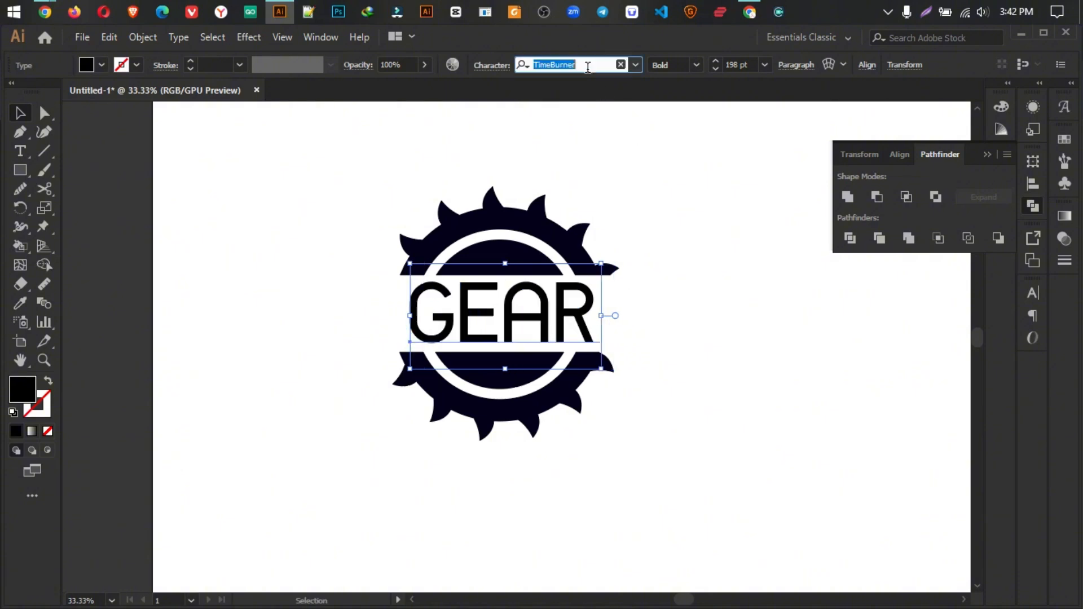
pyautogui.write('mont')
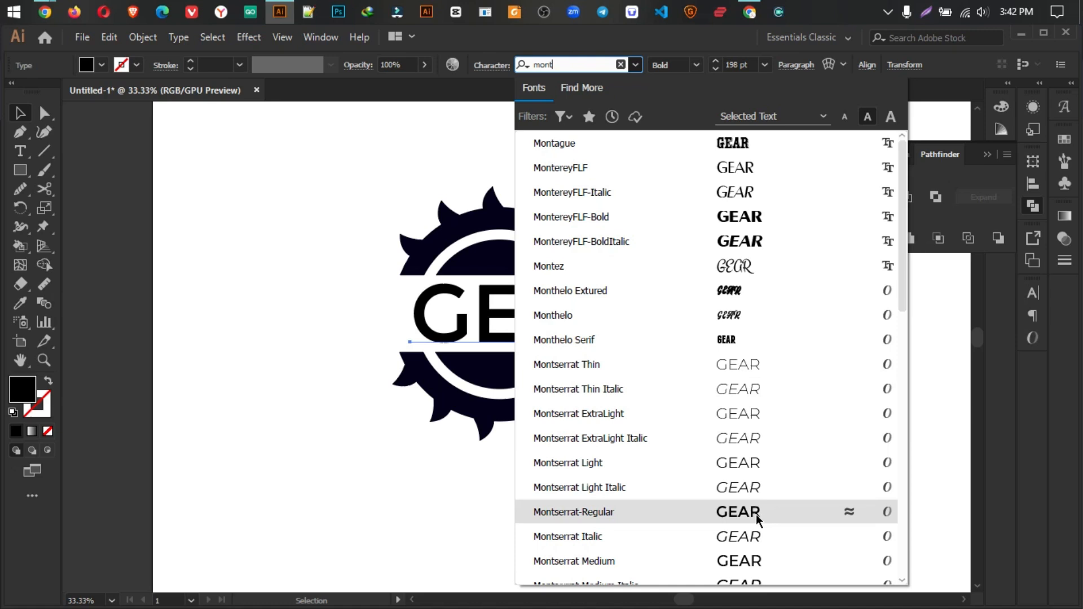
pyautogui.scroll(-2, 758, 519)
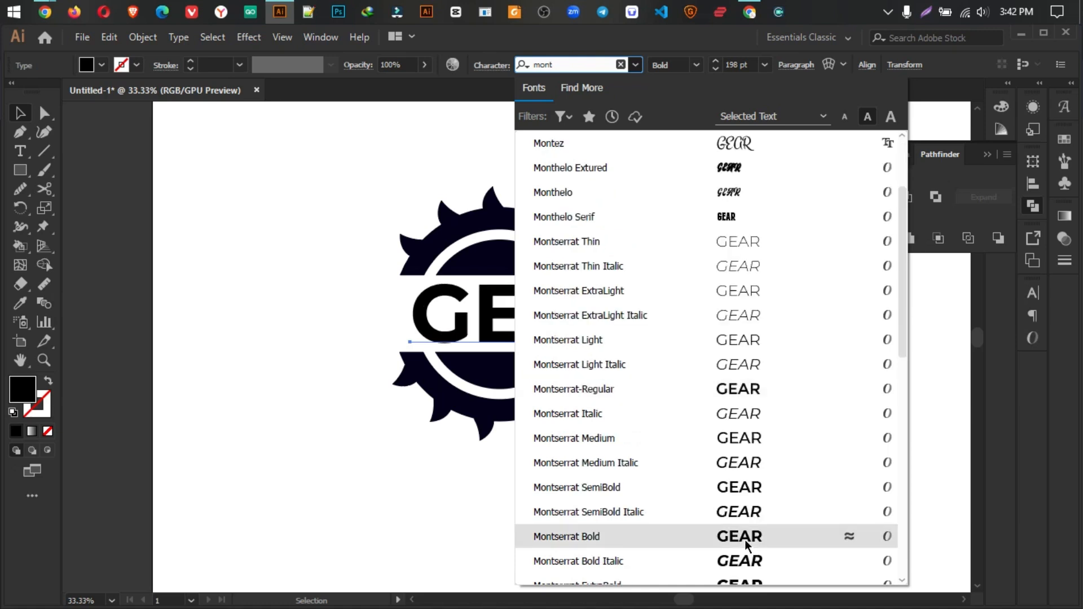
pyautogui.click(745, 540)
pyautogui.moveTo(548, 321); pyautogui.dragTo(517, 320)
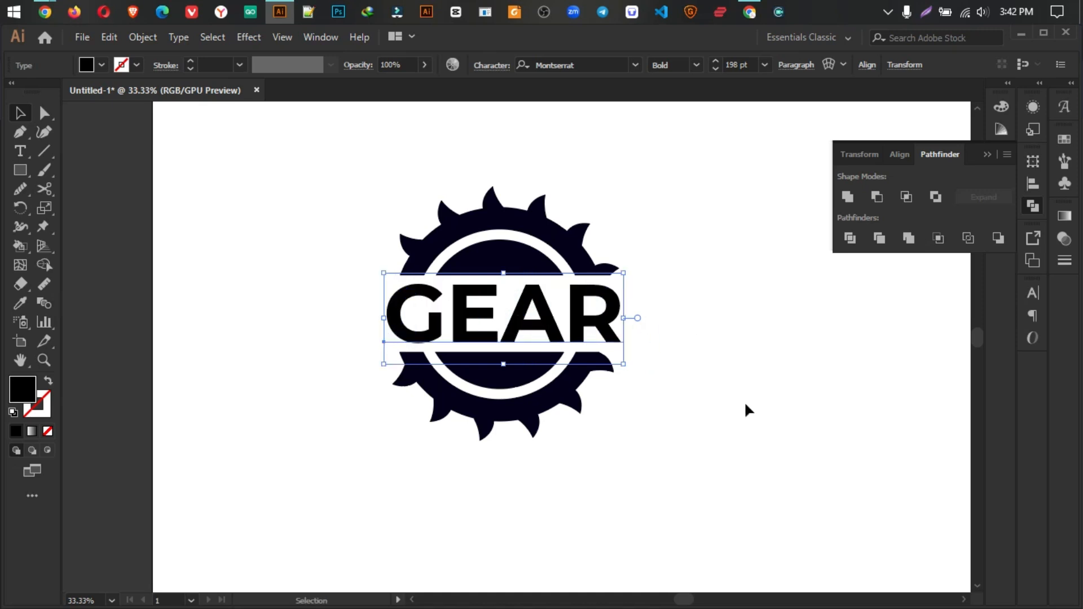
# Step: Convert the GEAR text to outlines and fill the letters with light blue
pyautogui.rightClick(524, 285)
pyautogui.click(604, 387)
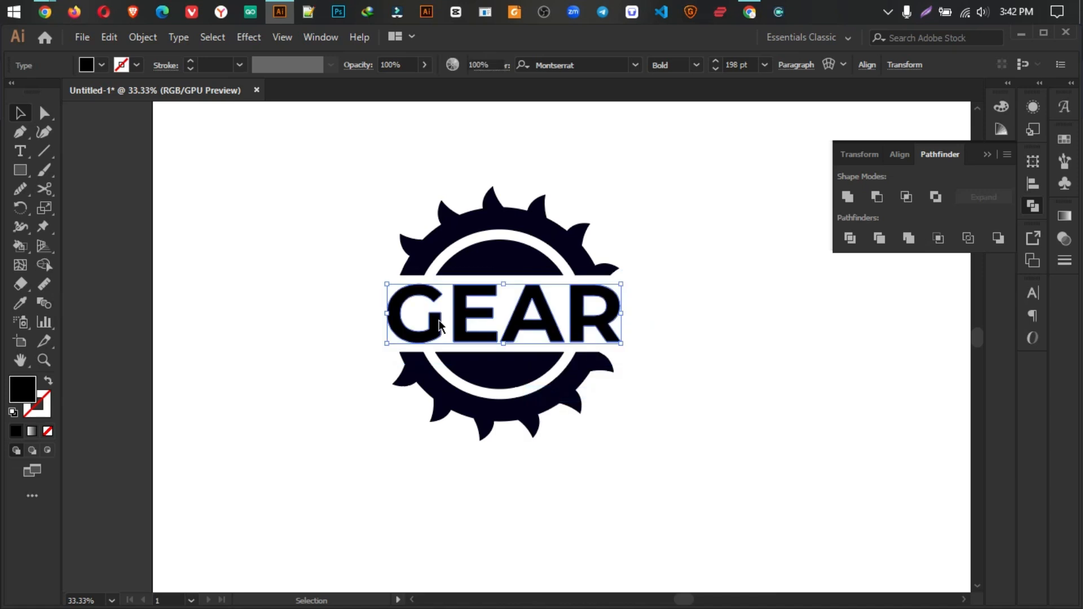
pyautogui.click(21, 303)
pyautogui.click(101, 65)
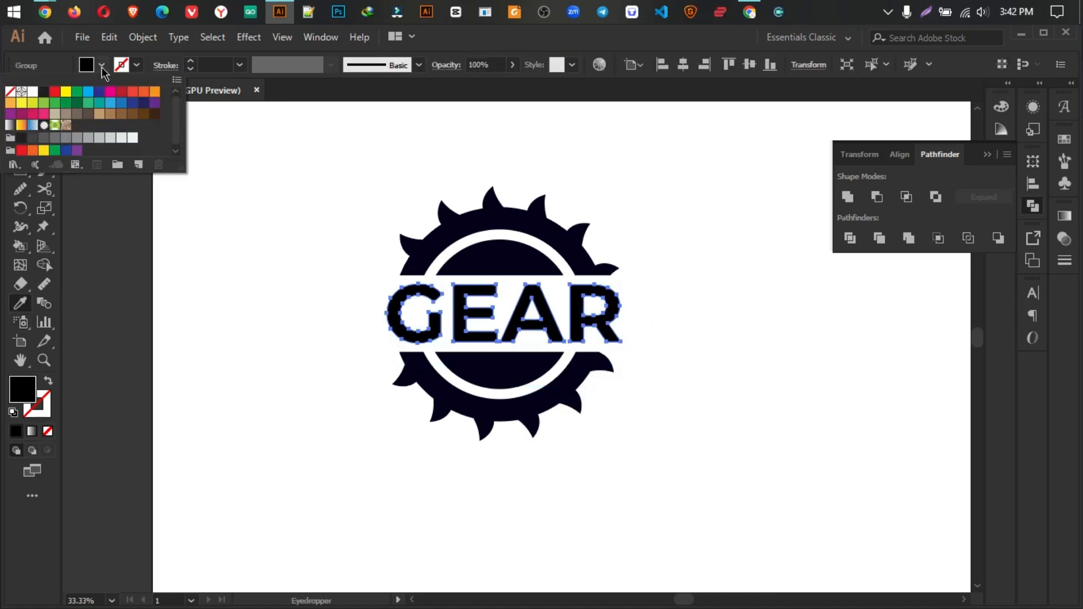
pyautogui.click(90, 92)
pyautogui.click(21, 113)
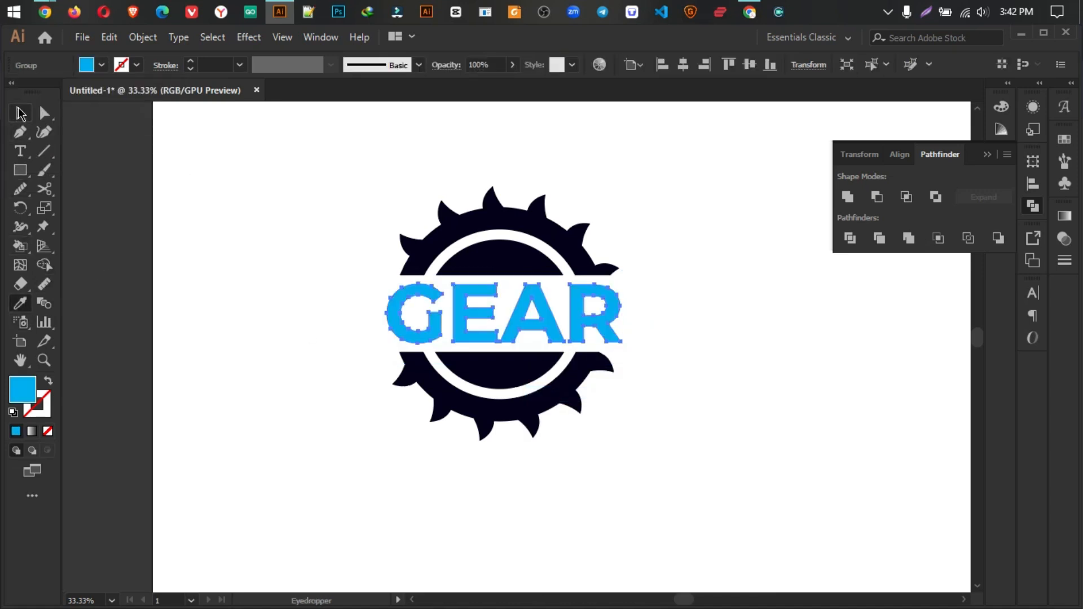
# Step: Align the GEAR lettering and emblem halves on their horizontal centres and scale the lettering down slightly
pyautogui.moveTo(596, 445); pyautogui.dragTo(624, 255)
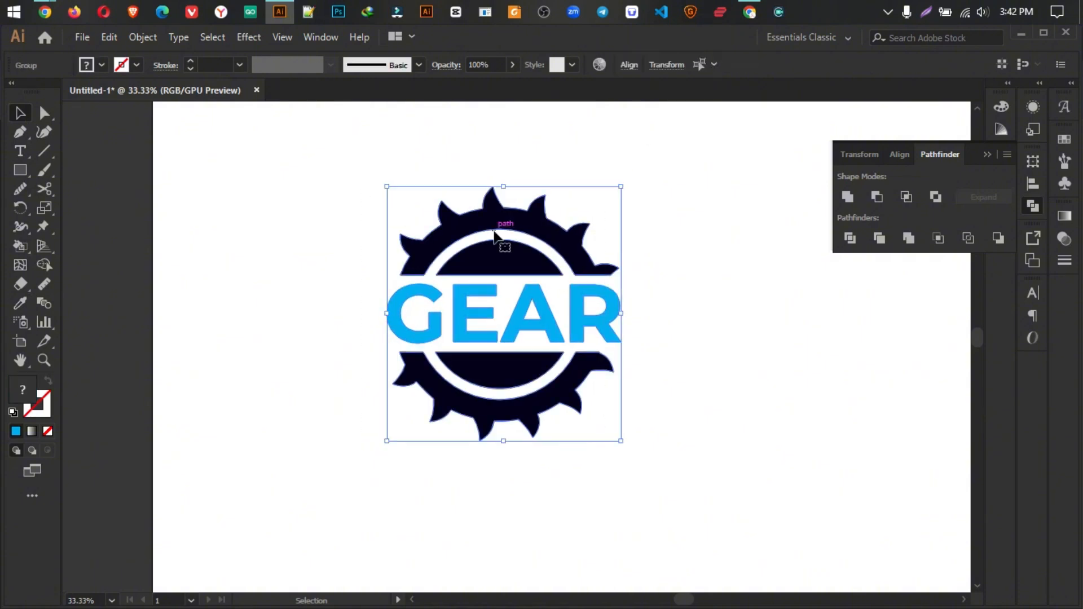
pyautogui.click(629, 65)
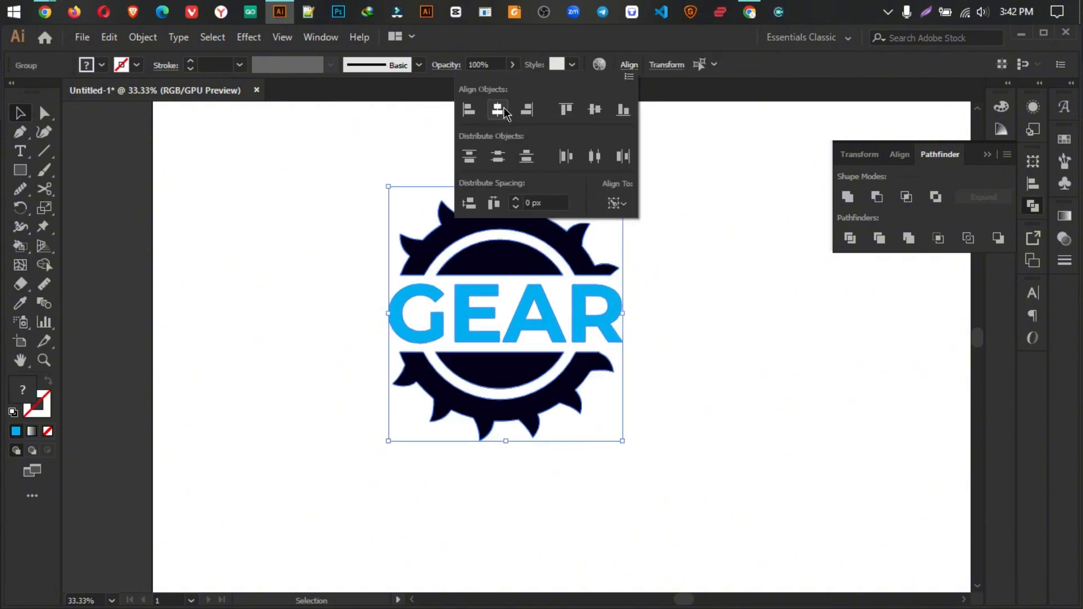
pyautogui.click(759, 321)
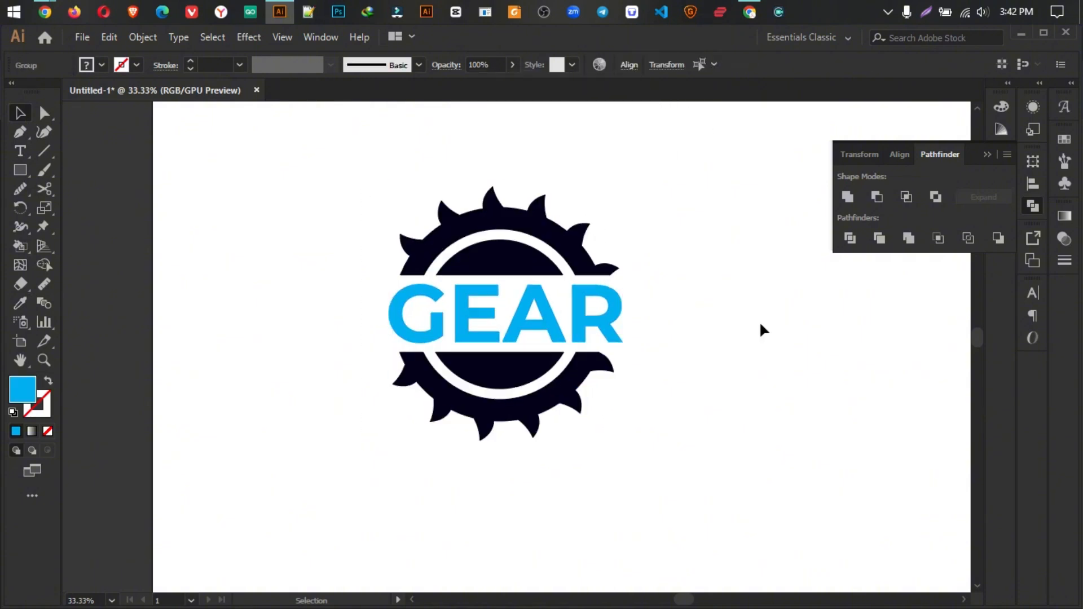
pyautogui.click(619, 321)
pyautogui.moveTo(623, 314); pyautogui.dragTo(615, 313)
pyautogui.click(683, 309)
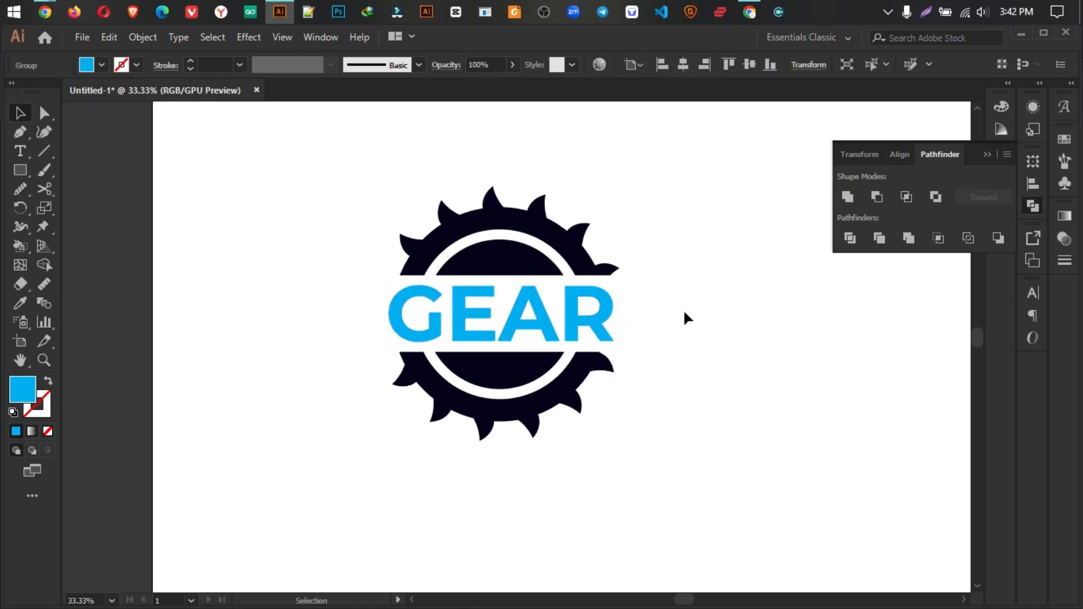
pyautogui.scroll(-3, 628, 395)
pyautogui.scroll(4, 628, 376)
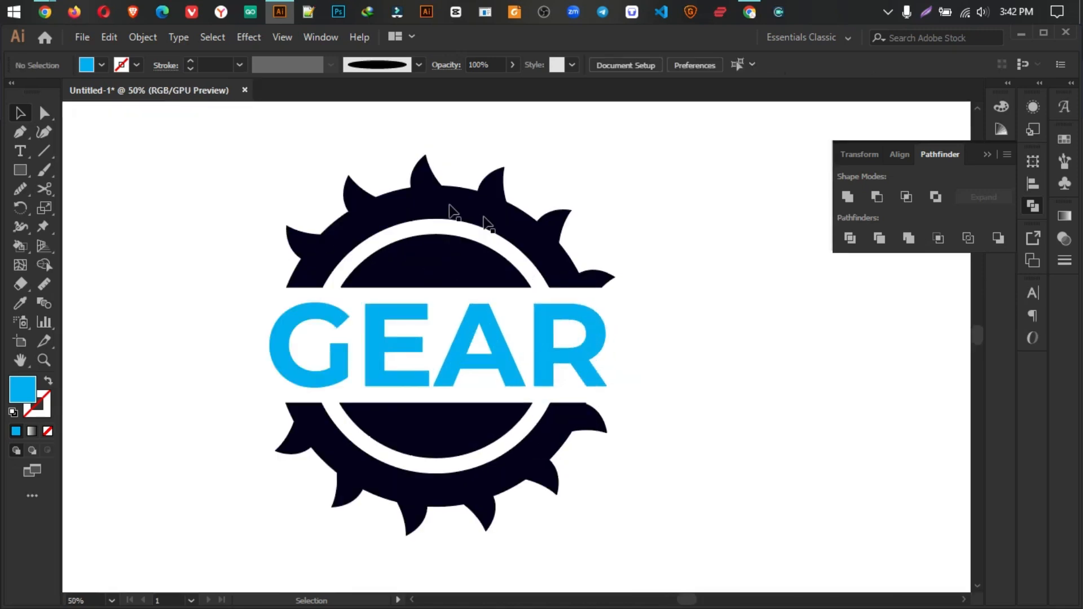
pyautogui.scroll(-1, 648, 376)
pyautogui.moveTo(726, 426); pyautogui.dragTo(680, 388)
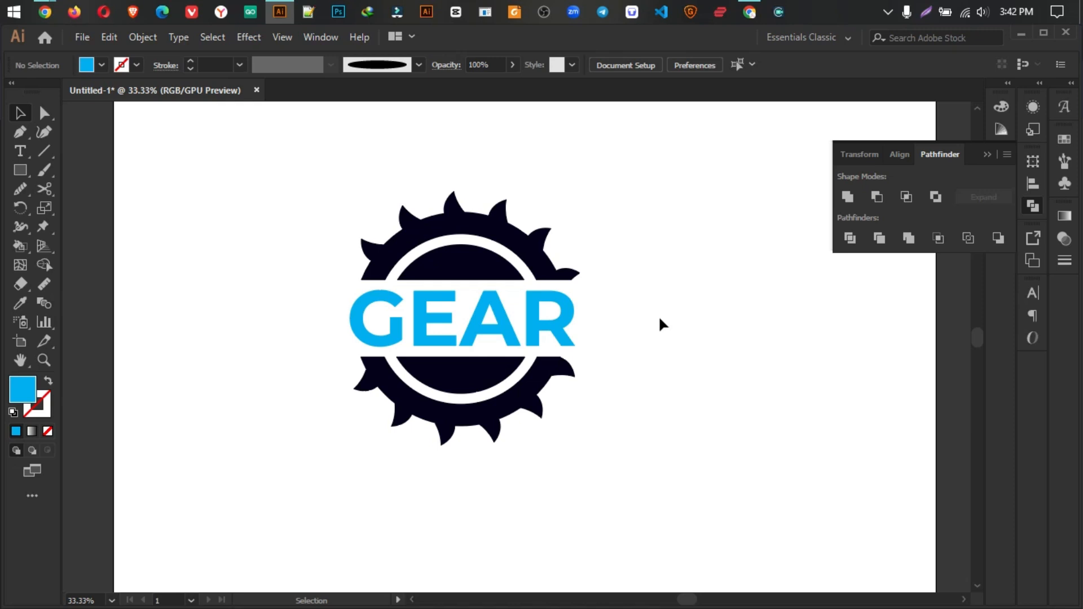
# Step: Select the whole logo, both emblem halves together with the GEAR lettering
pyautogui.moveTo(320, 191); pyautogui.dragTo(667, 485)
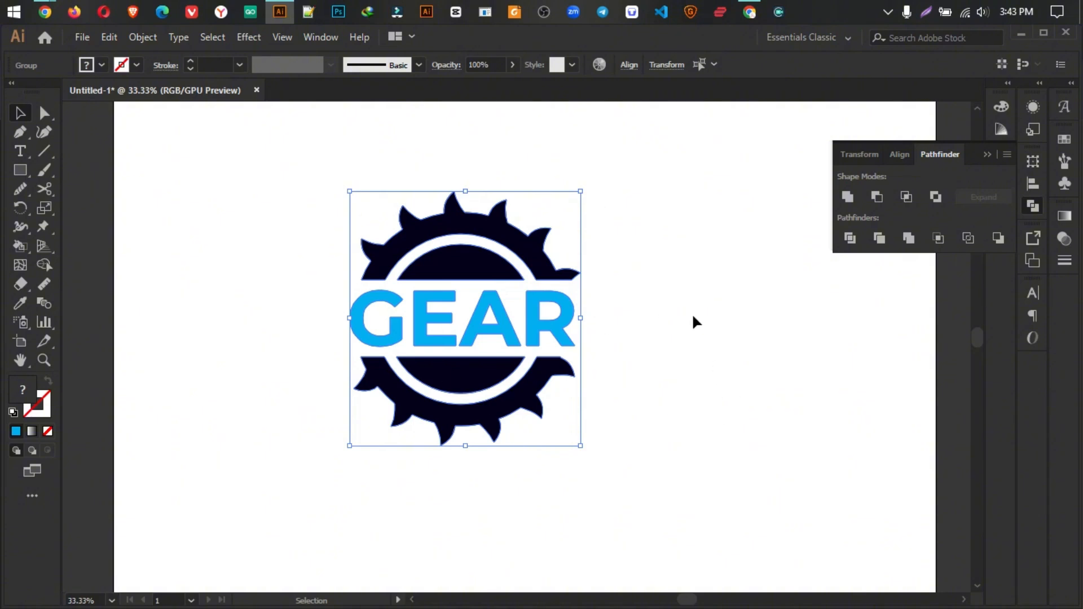
pyautogui.scroll(-2, 666, 319)
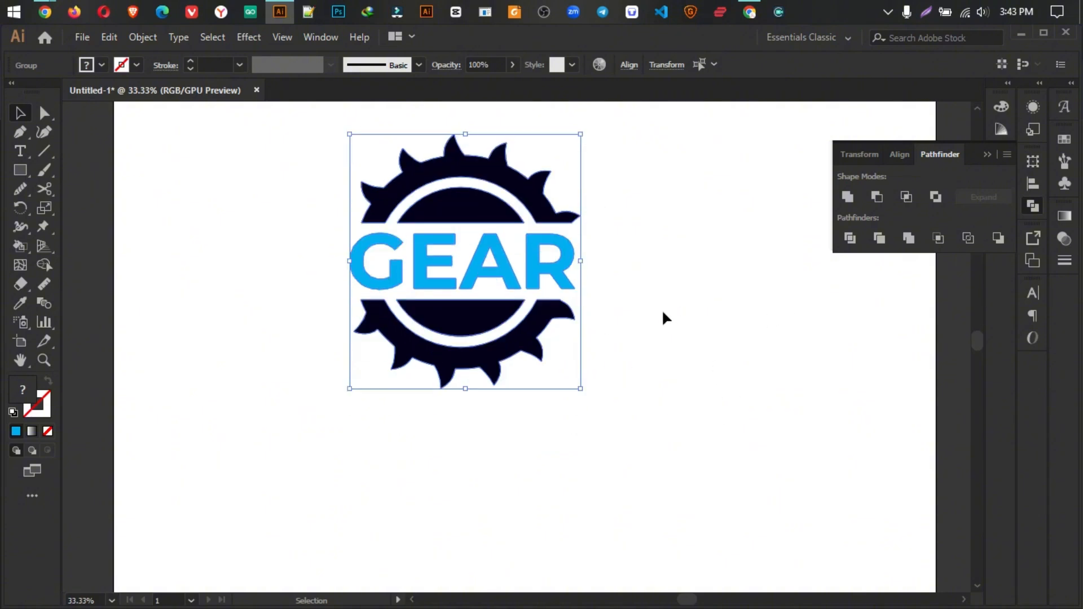
pyautogui.scroll(-1, 665, 318)
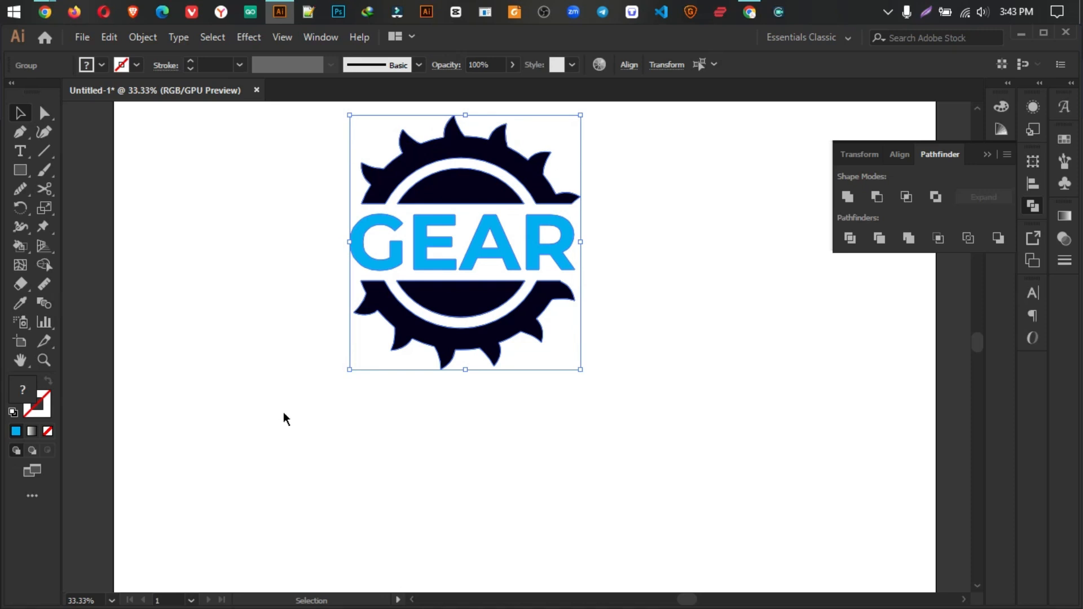
pyautogui.scroll(-1, 648, 382)
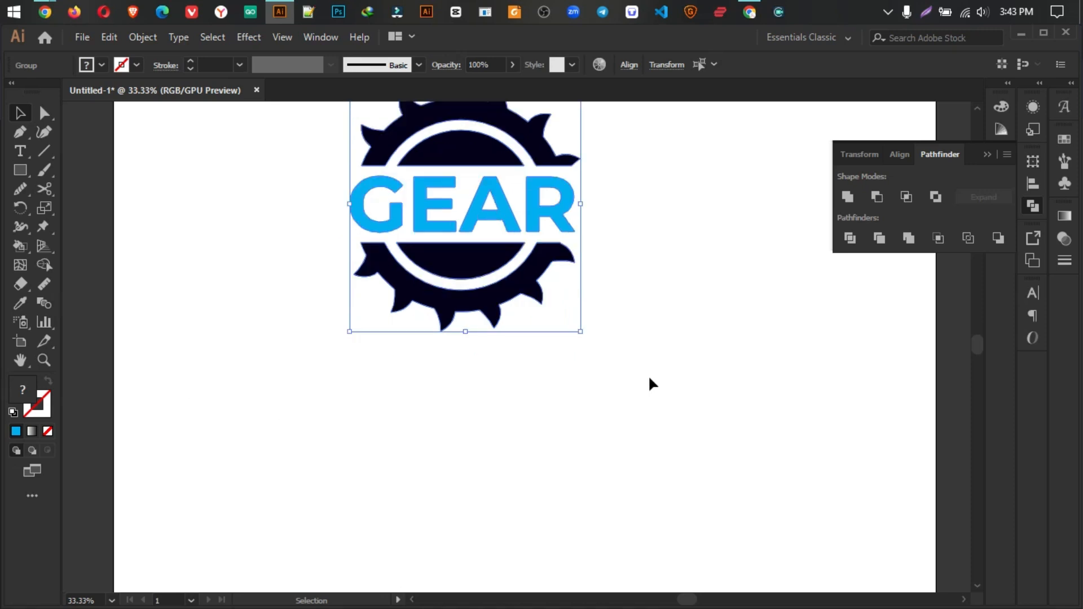
pyautogui.scroll(6, 648, 382)
pyautogui.scroll(4, 650, 378)
pyautogui.scroll(-5, 649, 378)
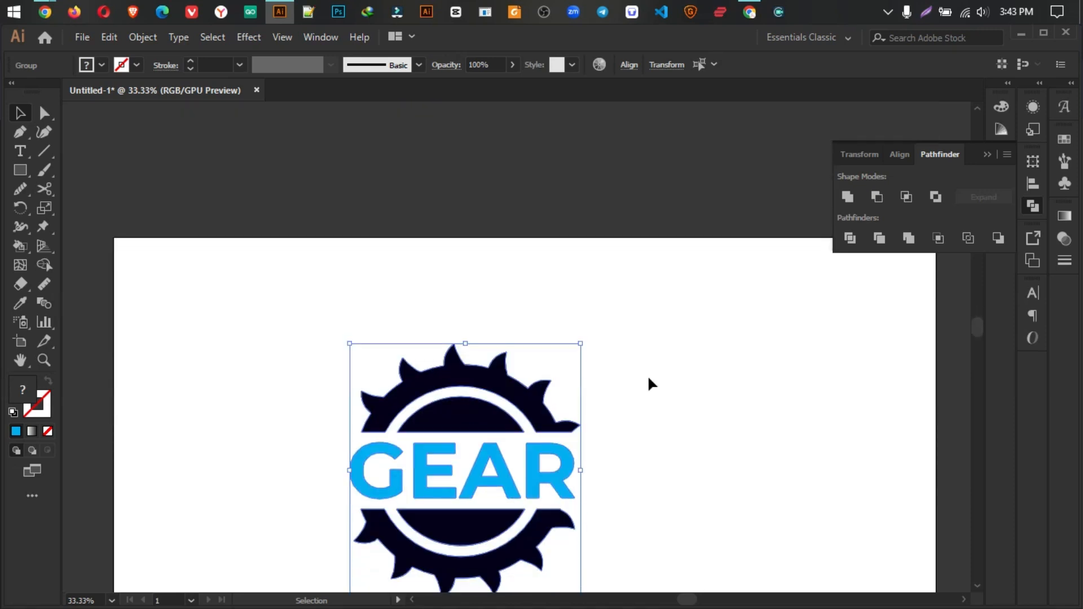
pyautogui.scroll(-4, 646, 376)
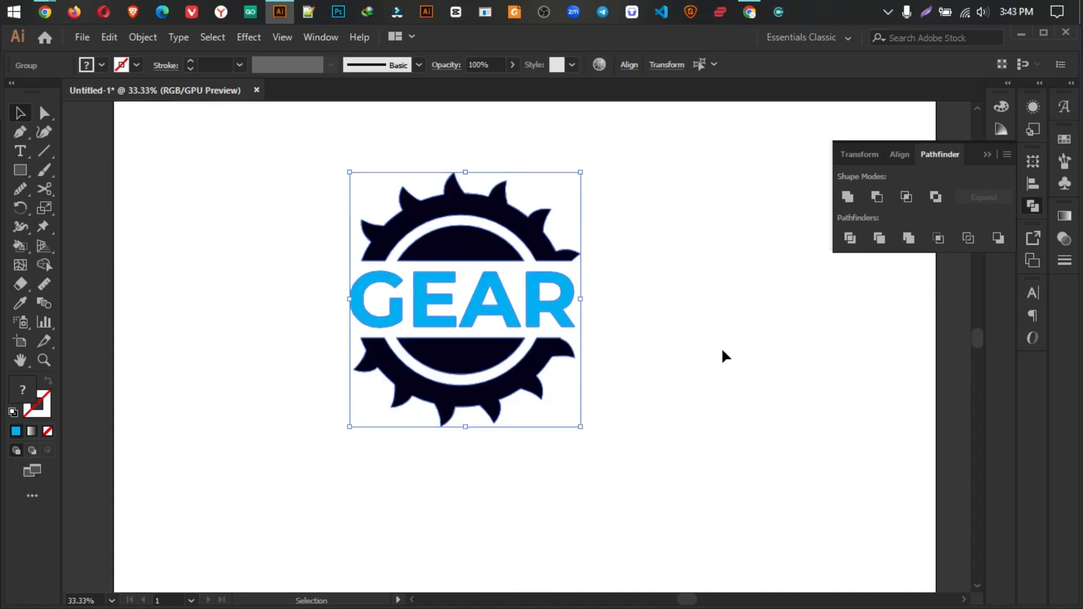
# Step: Try the Pathfinder Minus Front operation on the selected logo and undo it
pyautogui.click(879, 198)
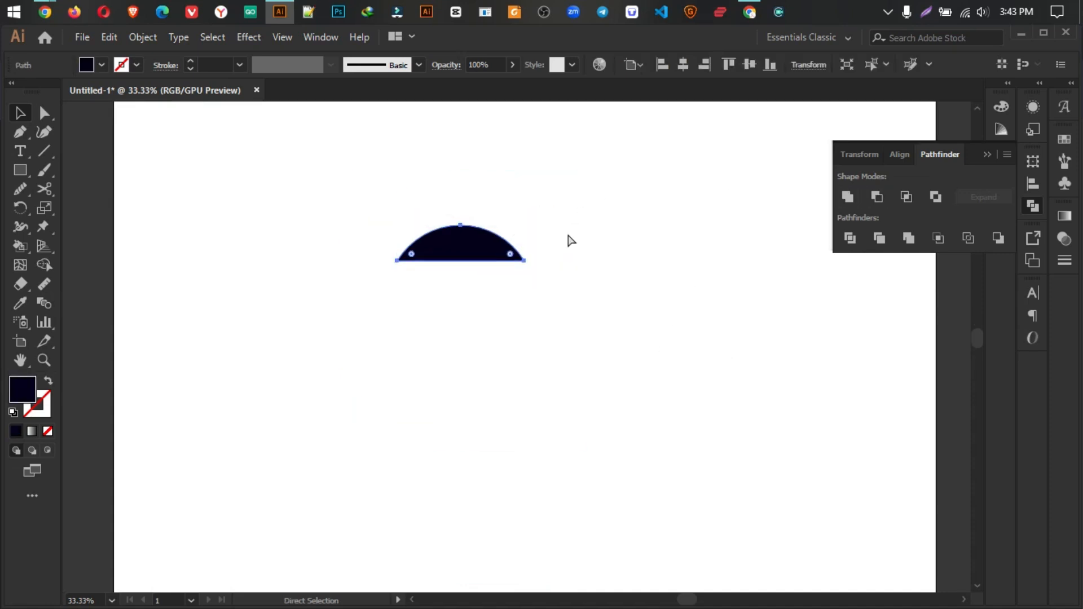
pyautogui.hotkey('ctrl', 'z')
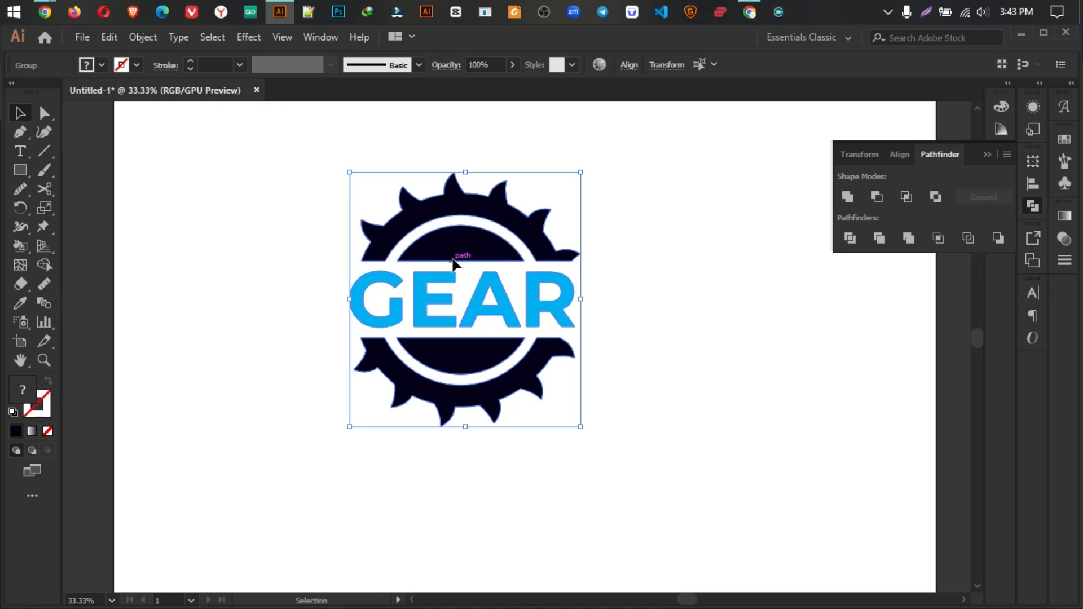
# Step: Move the whole logo left on the artboard and deselect it
pyautogui.moveTo(459, 255); pyautogui.dragTo(397, 257)
pyautogui.click(617, 210)
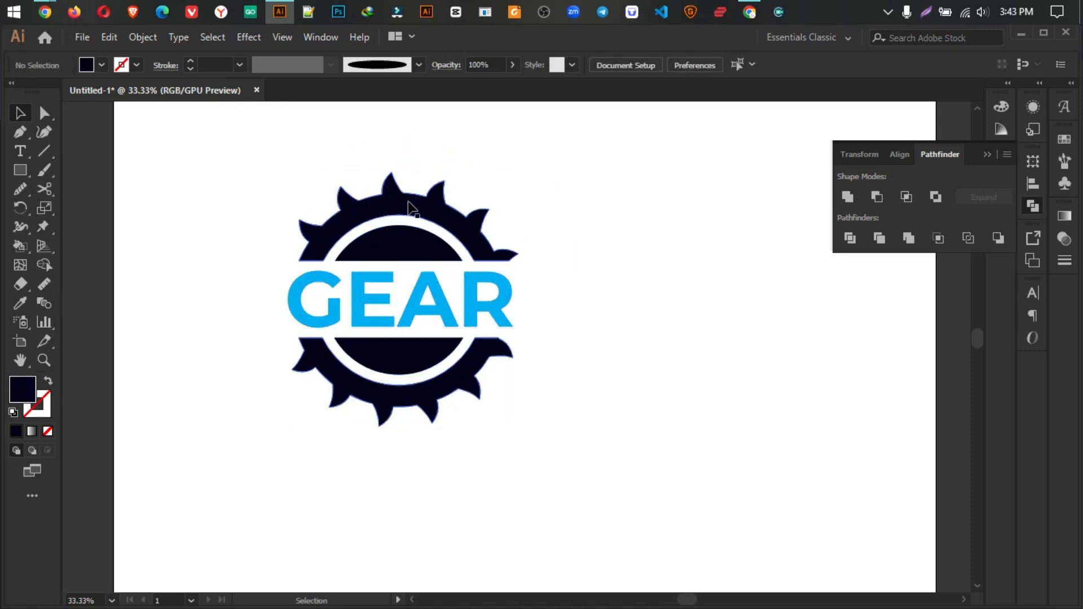
# Step: Draw a small, narrow dark upright rectangle to the right of the logo and shift it slightly down and right
pyautogui.click(19, 170)
pyautogui.moveTo(585, 138); pyautogui.dragTo(604, 191)
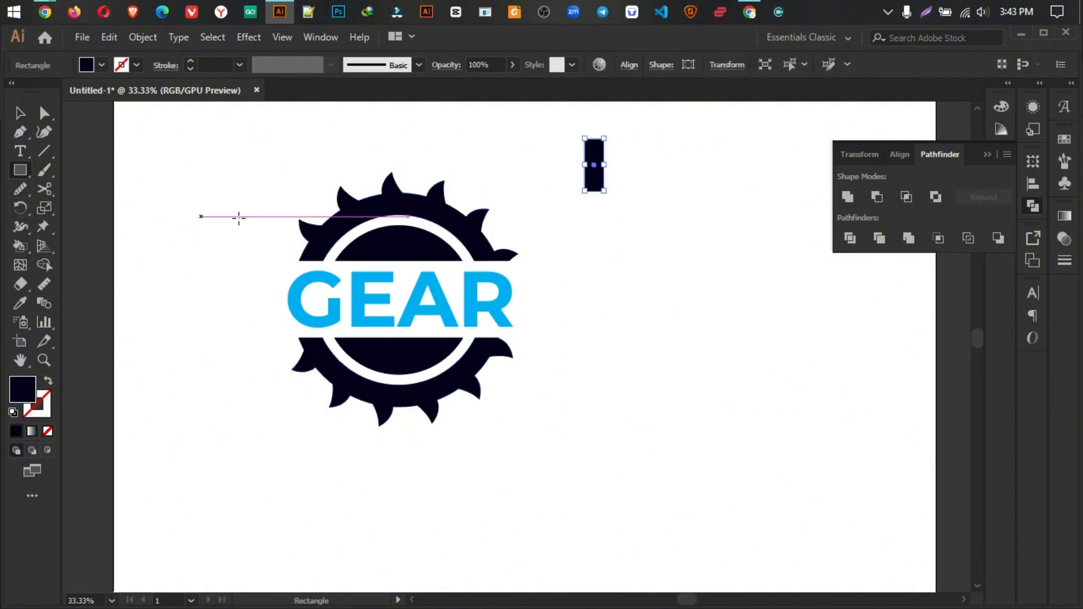
pyautogui.click(20, 113)
pyautogui.click(193, 194)
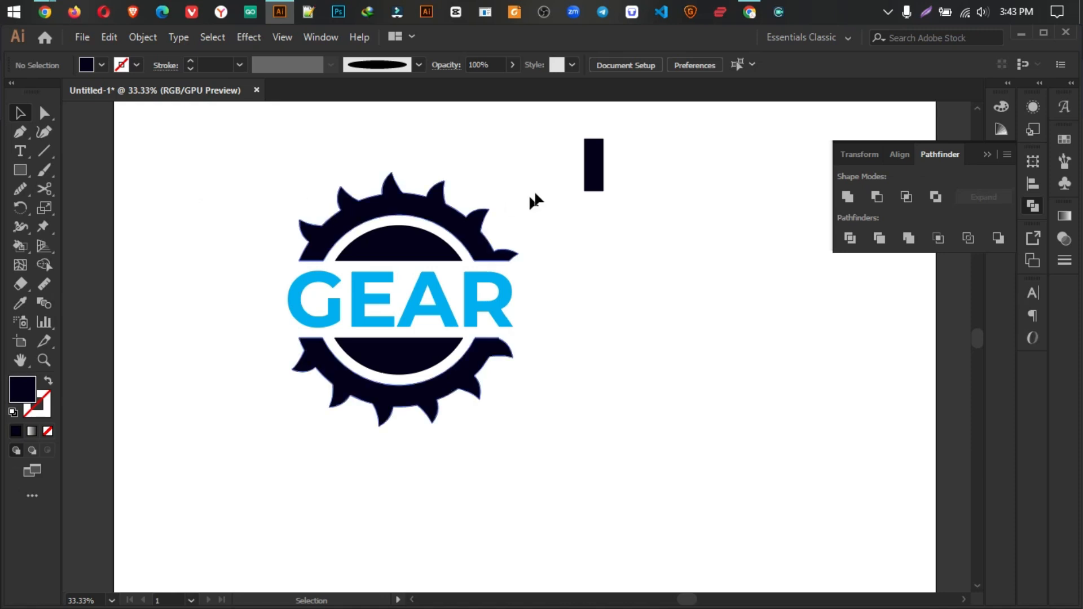
pyautogui.moveTo(588, 181); pyautogui.dragTo(617, 221)
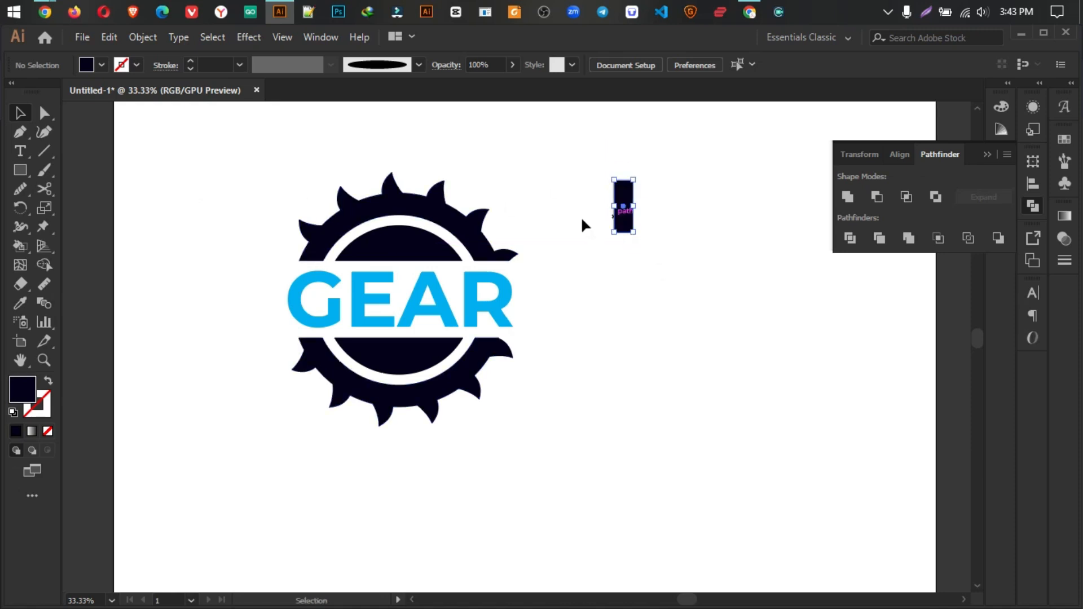
# Step: Select the whole GEAR logo together with the small rectangle and delete them, clearing the artboard
pyautogui.scroll(-3, 564, 178)
pyautogui.scroll(5, 743, 232)
pyautogui.moveTo(282, 178); pyautogui.dragTo(677, 424)
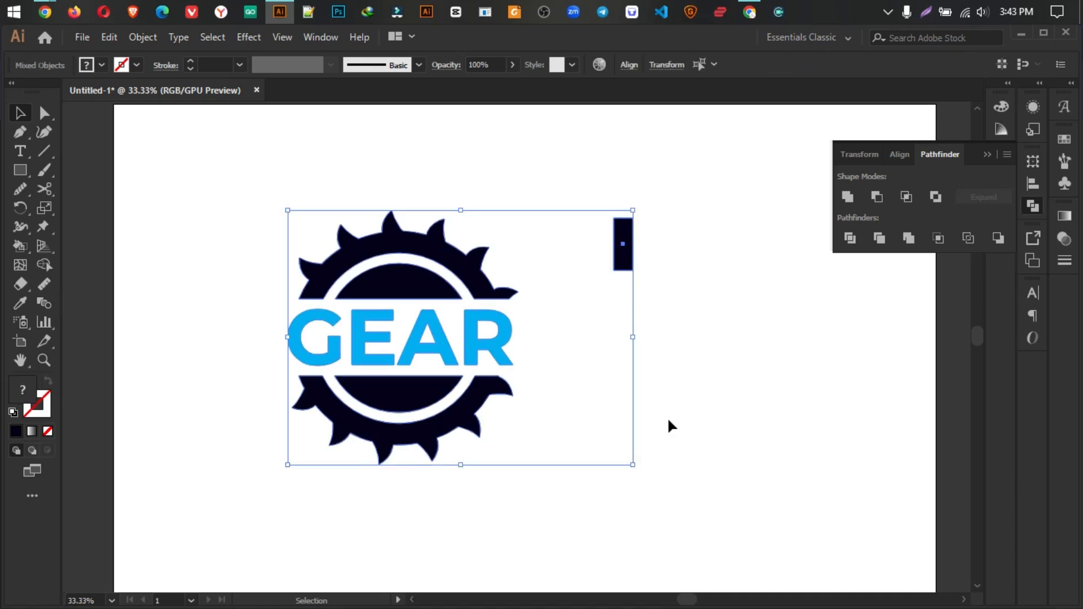
pyautogui.press('Delete')
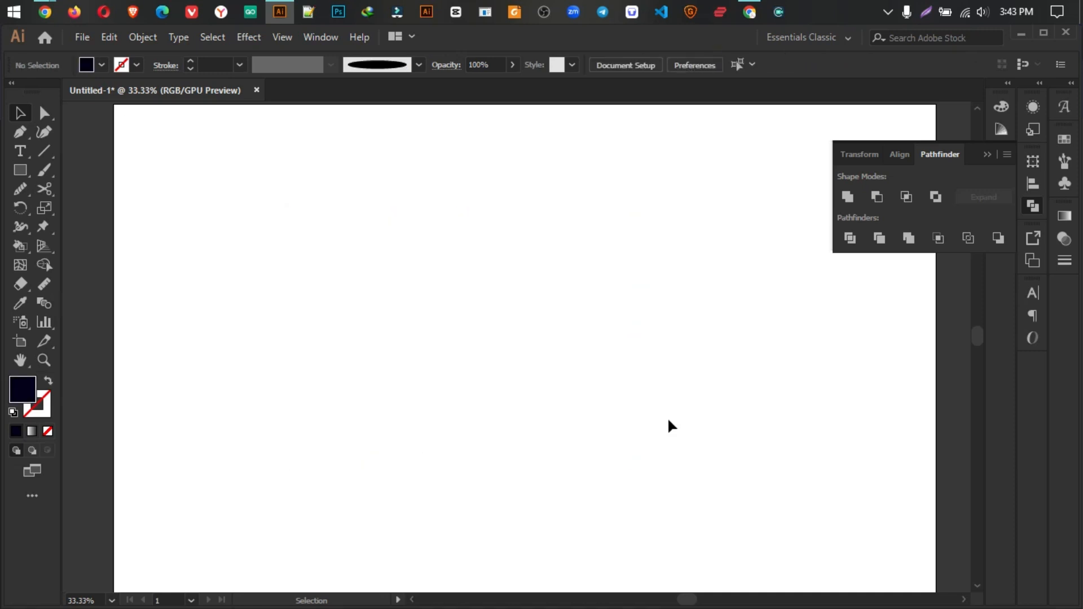
pyautogui.click(887, 12)
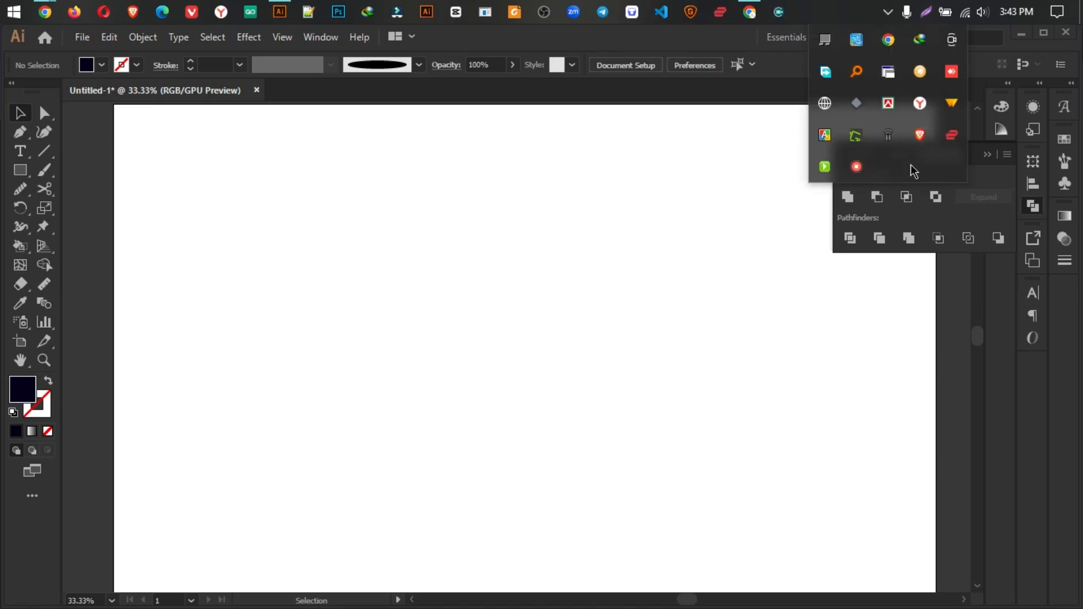